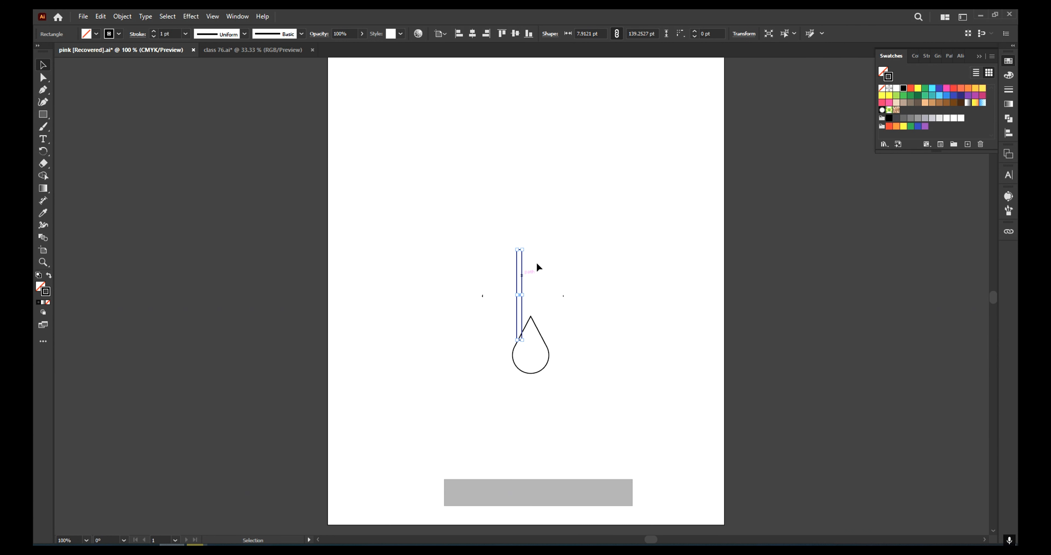
Step: Align the thin rectangle and the teardrop to each other on their horizontal centres
click(519, 276)
click(1008, 133)
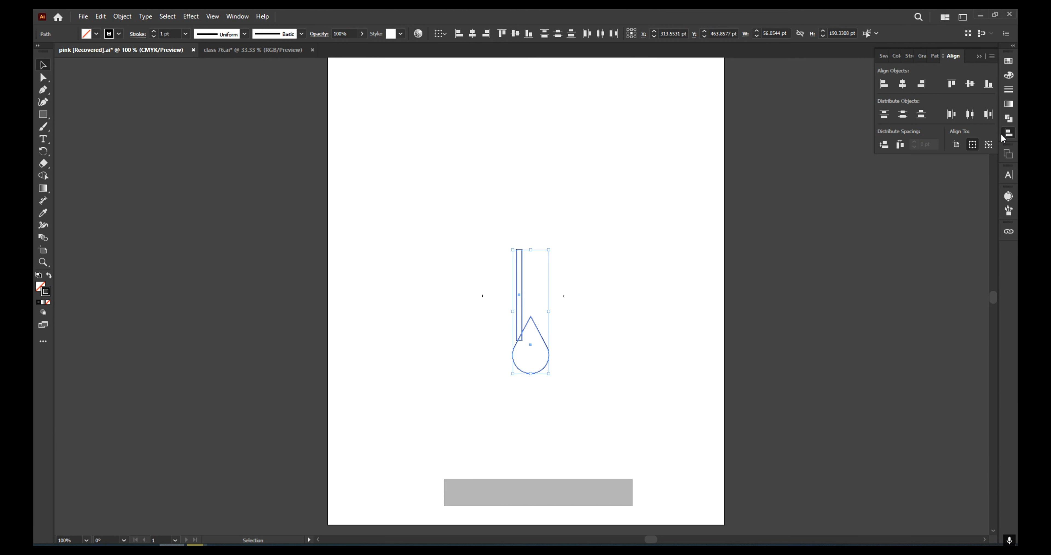
click(903, 87)
click(658, 229)
Step: Move the thin rectangle up until it only overlaps the teardrop's tip, and unite the two shapes
drag(528, 283, 528, 268)
drag(504, 202, 546, 320)
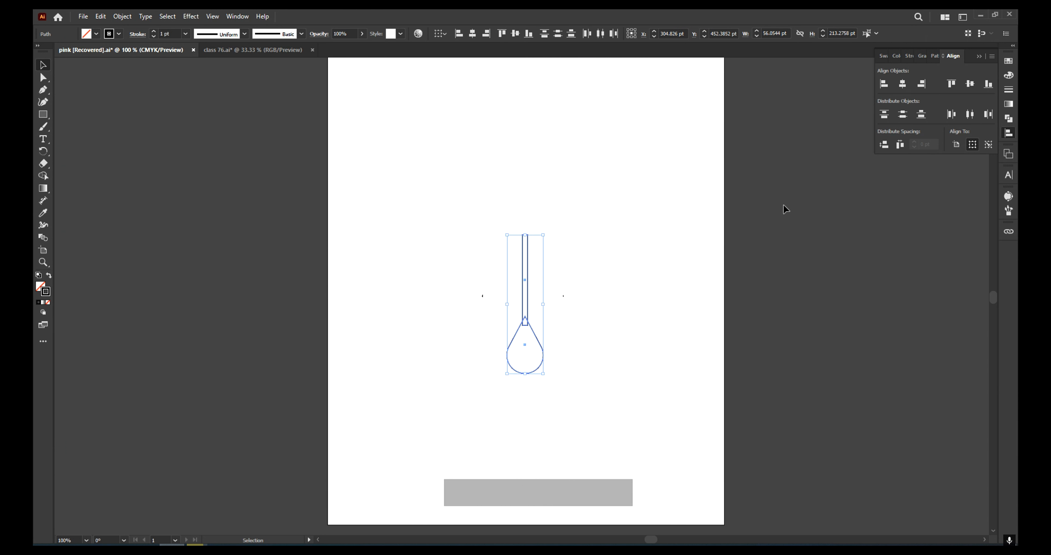
click(1010, 120)
click(889, 83)
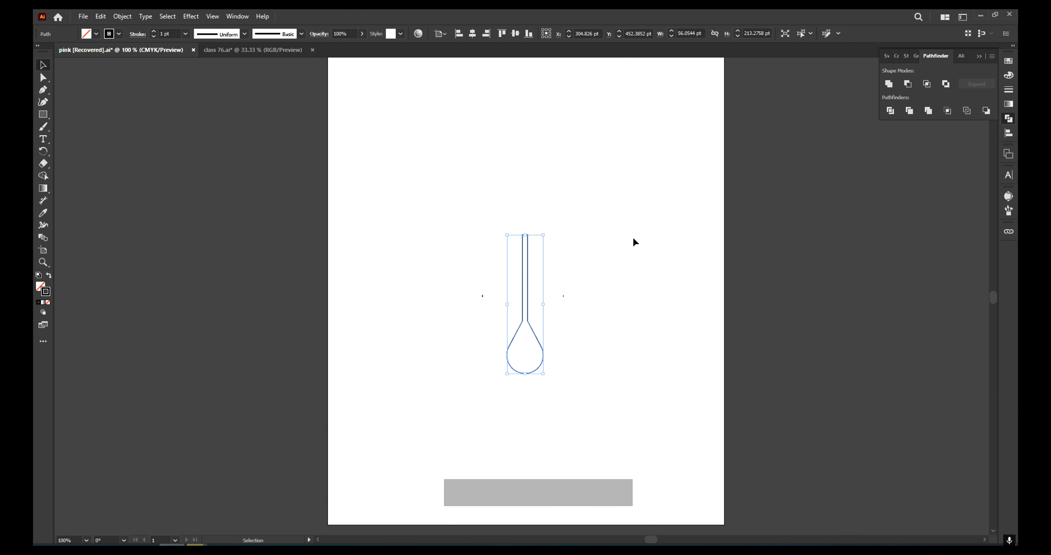
Step: Round the two inner corners where the thin stem meets the drop into smooth curves
click(43, 77)
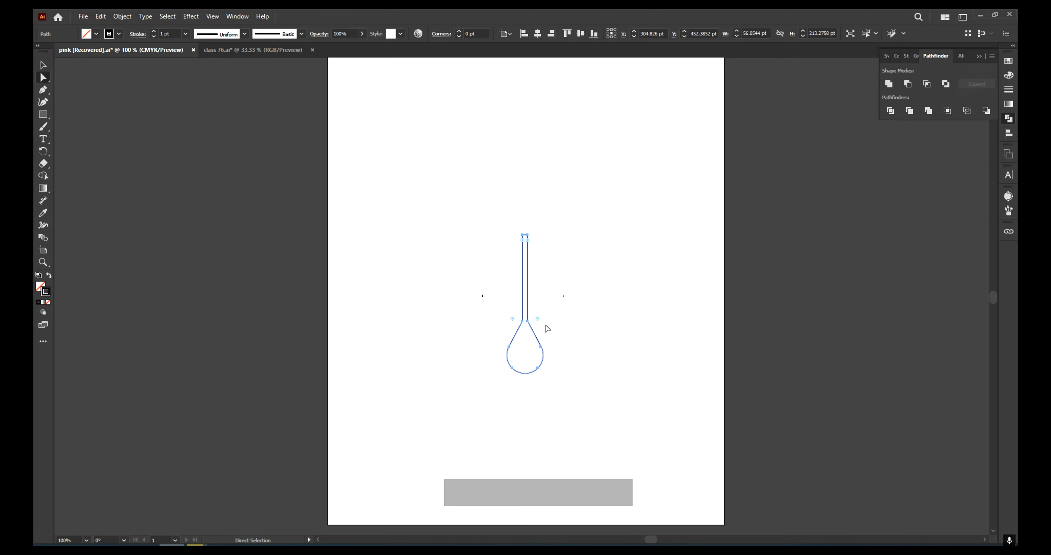
click(538, 318)
drag(538, 318, 576, 296)
Step: Draw a wide rectangle about 159 pt wide across the stem's upper end and unite it with the drip shape
click(45, 116)
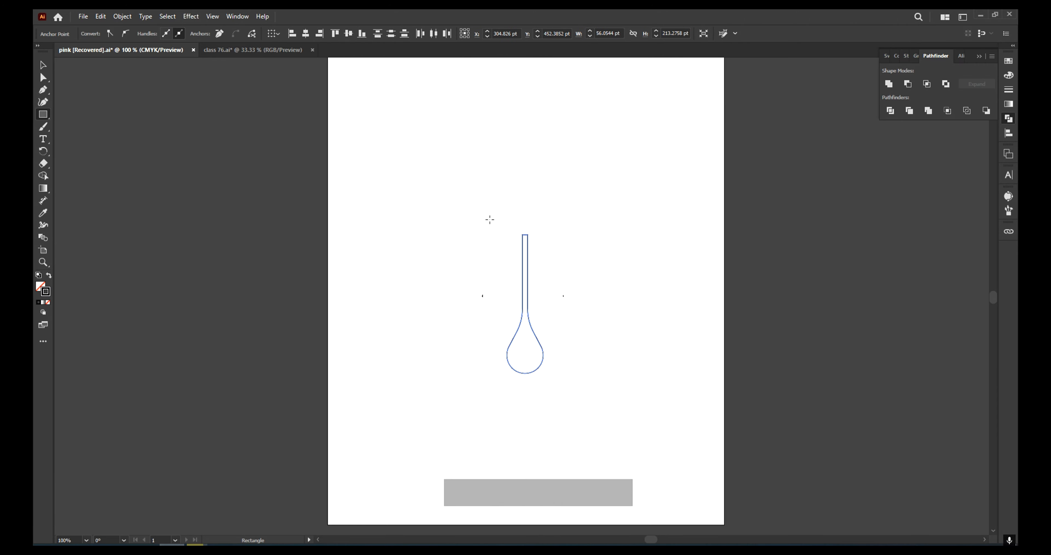
mouse_move(487, 211)
mouse_down()
mouse_move(514, 232)
mouse_move(590, 248)
mouse_up()
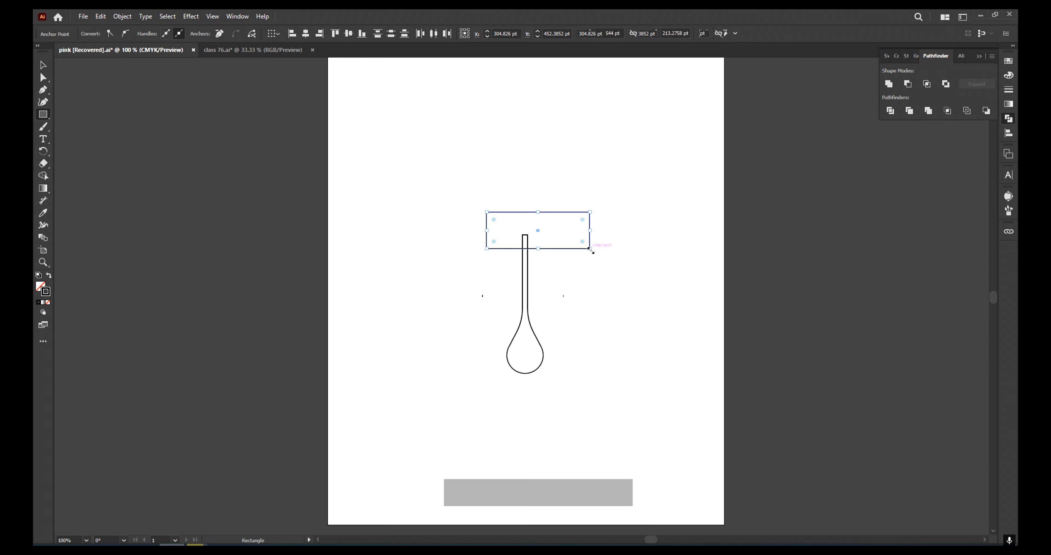
key(v)
drag(493, 176, 541, 264)
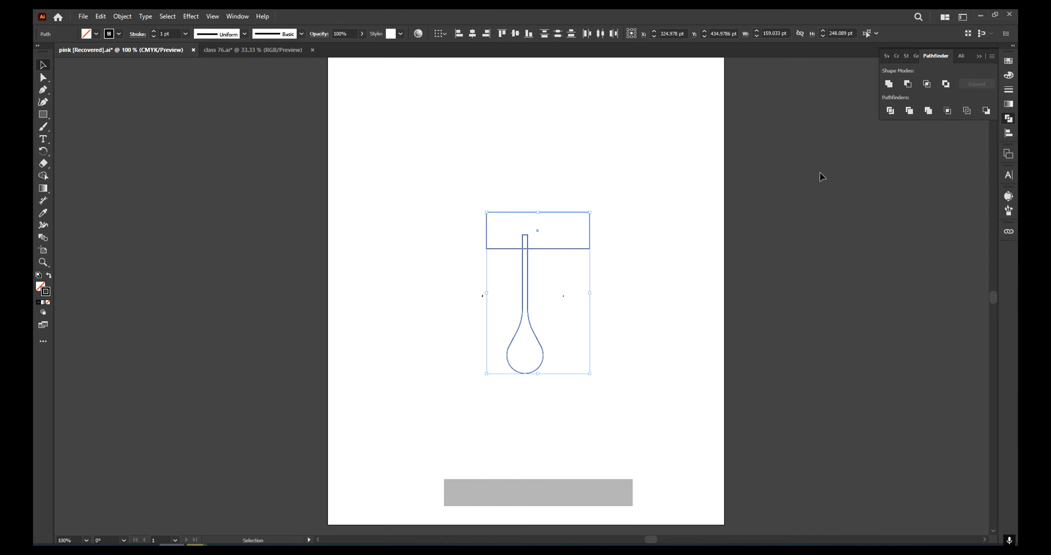
click(889, 84)
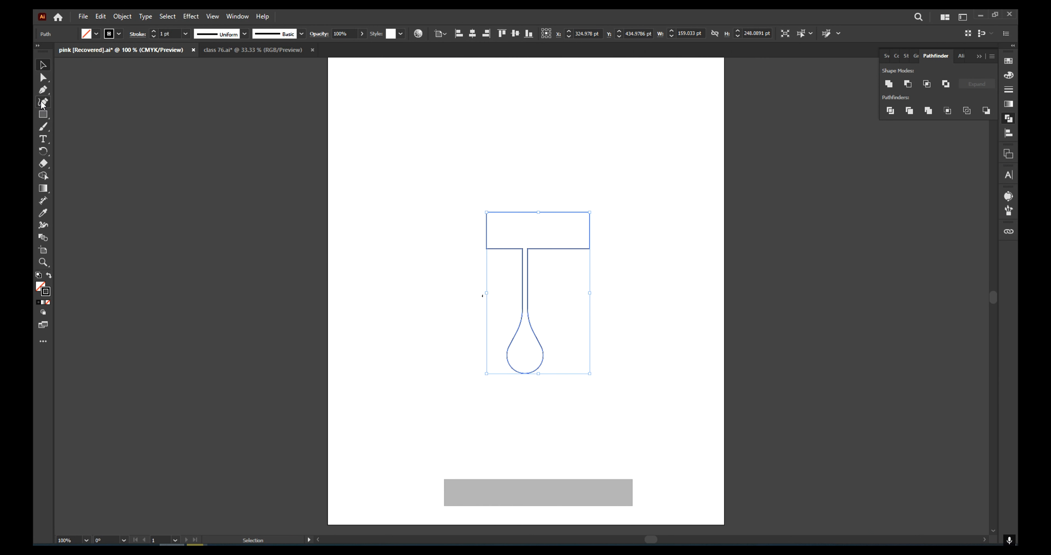
Step: Round the two inner corners where the stem meets the underside of the wide bar
click(42, 77)
click(522, 247)
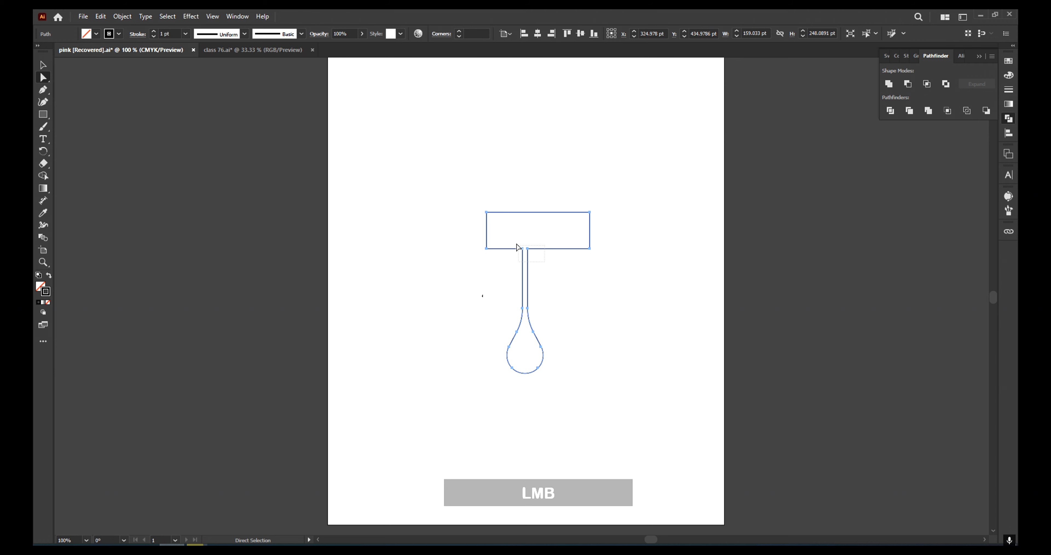
drag(539, 258, 546, 266)
click(566, 298)
Step: Lengthen the stem by moving the drop down, and extend the bar's right end so the shape is about 241 pt wide
drag(563, 380, 486, 300)
drag(540, 347, 543, 398)
key(v)
drag(565, 213, 621, 193)
click(48, 80)
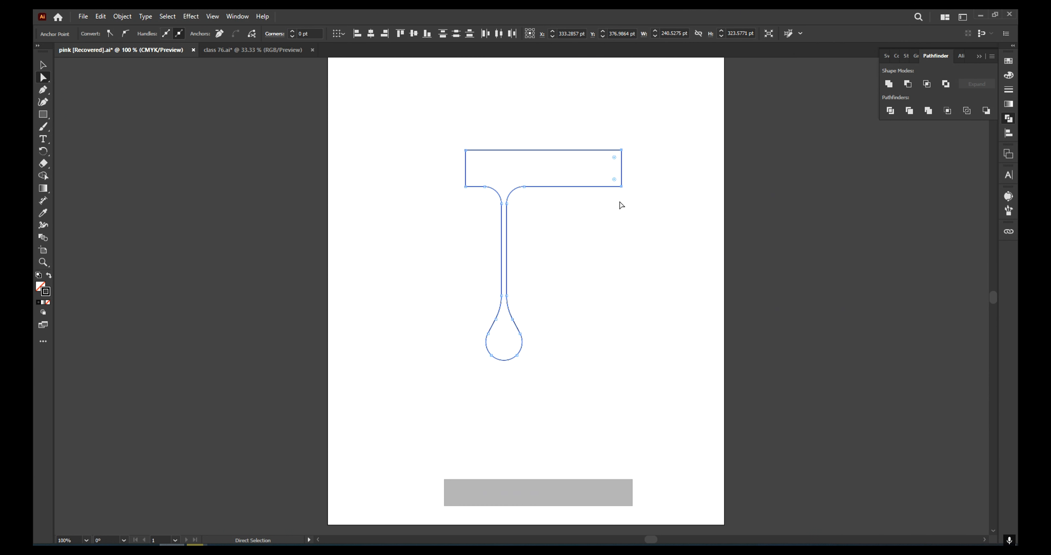
Step: Remove the drip shape's stroke and fill it with pink
click(1008, 60)
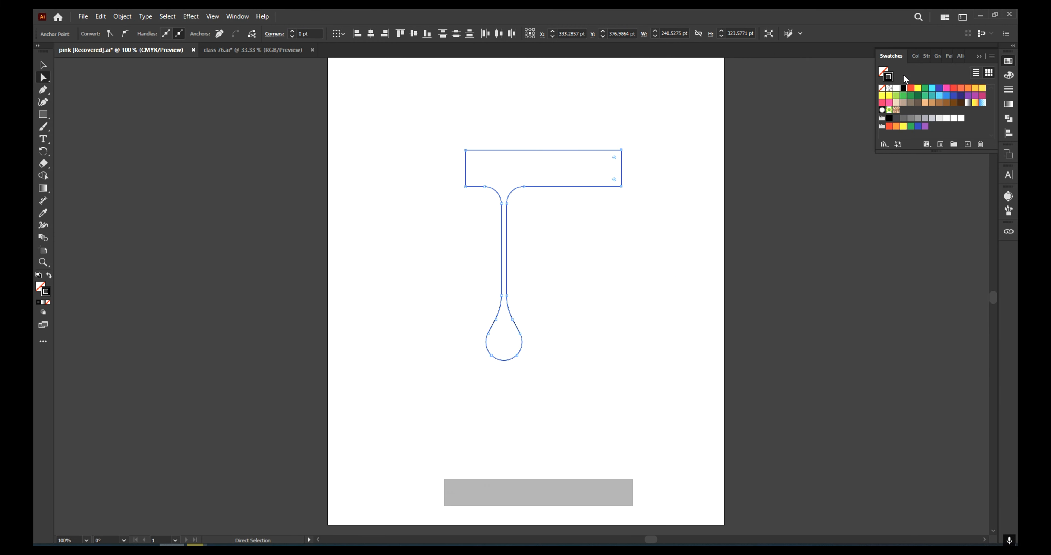
click(882, 88)
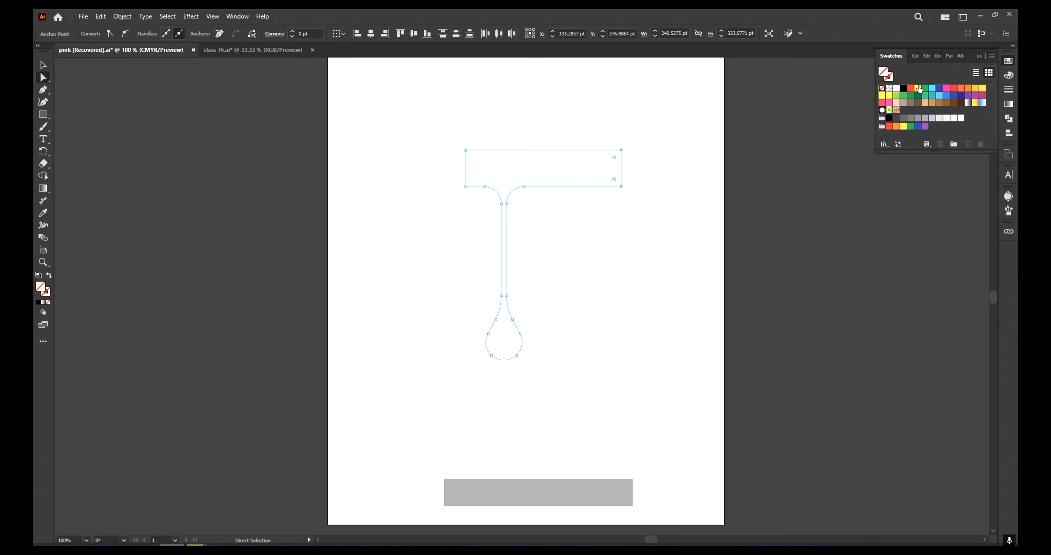
click(946, 88)
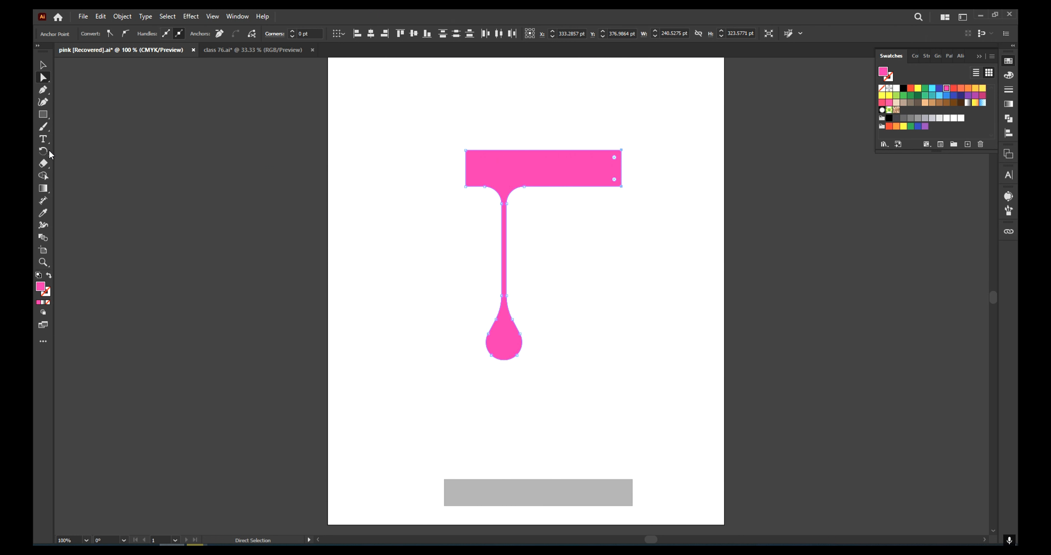
Step: Add the letter P in Arial Black beside the drop and enlarge it to about 197 pt
key(t)
click(427, 350)
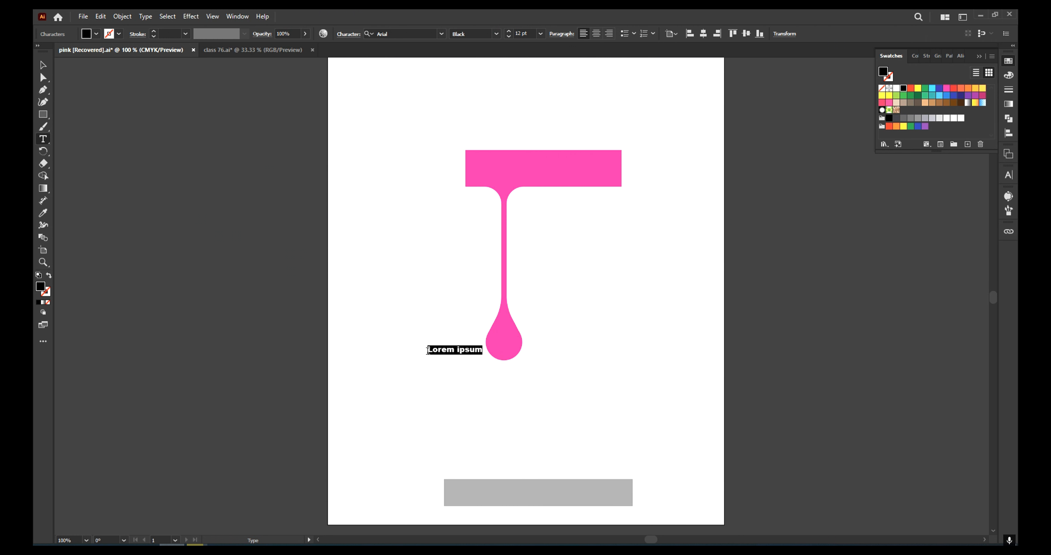
text(P)
click(43, 65)
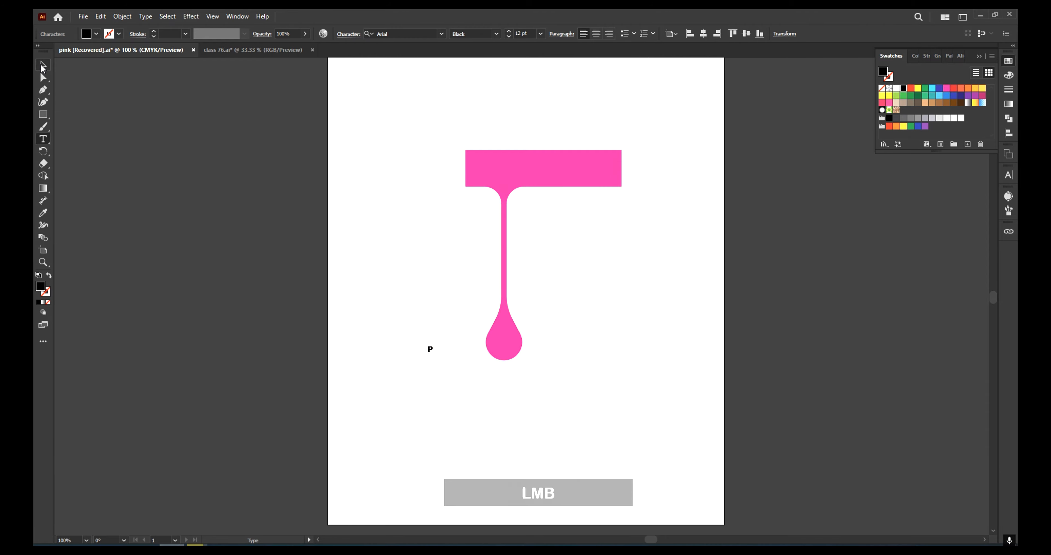
drag(432, 345, 499, 274)
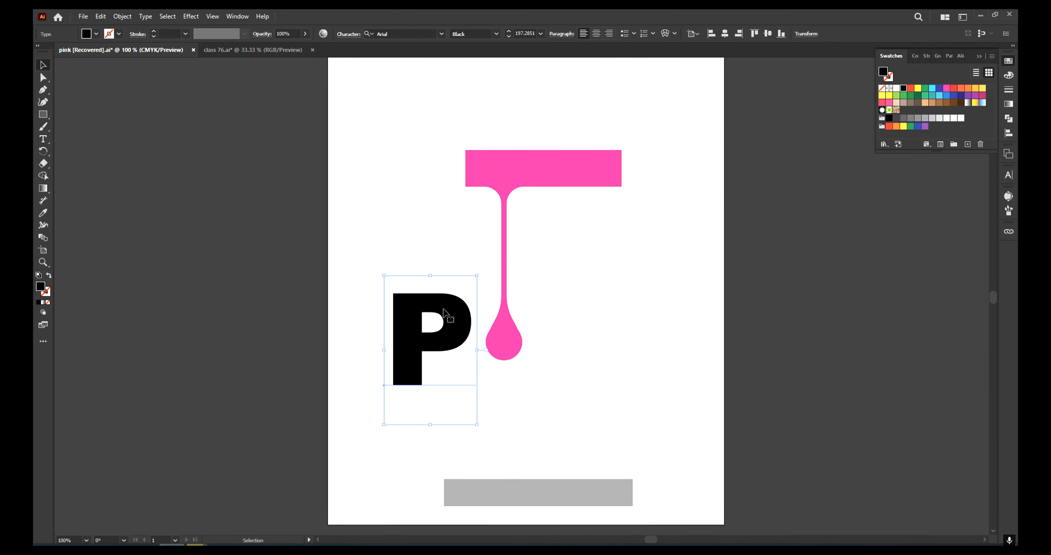
Step: Convert the P to outlines and place it behind the drop, its left edge in line with the bar's left edge
right_click(443, 309)
click(489, 160)
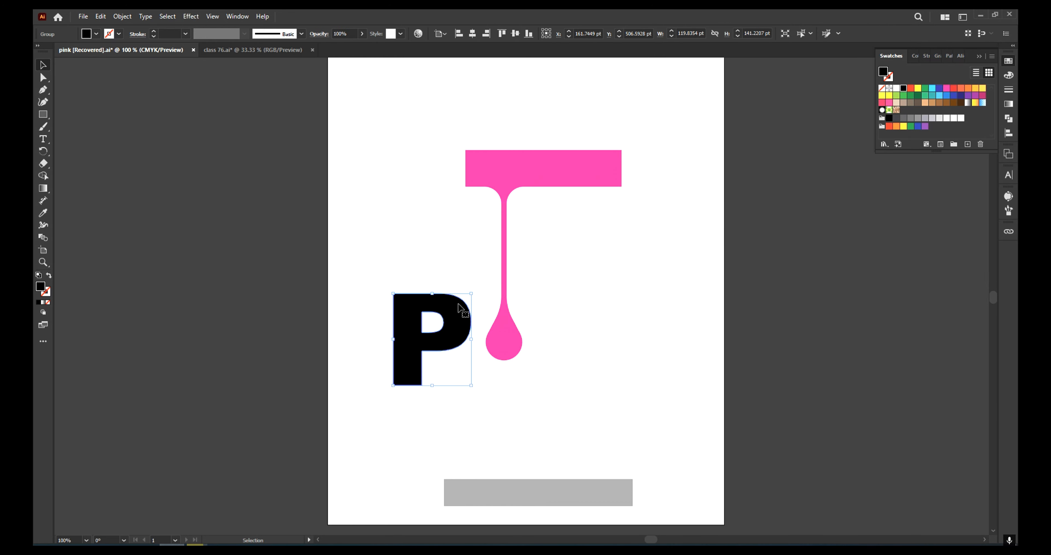
drag(453, 323, 537, 332)
click(605, 304)
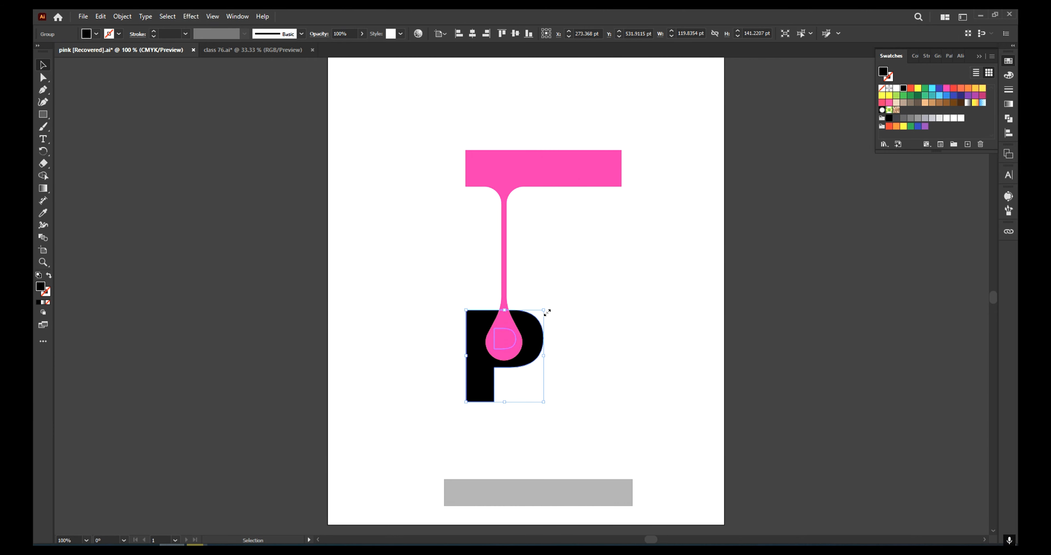
Step: Create an offset path of the pink drip shape at 8 pt with Miter joins
click(512, 168)
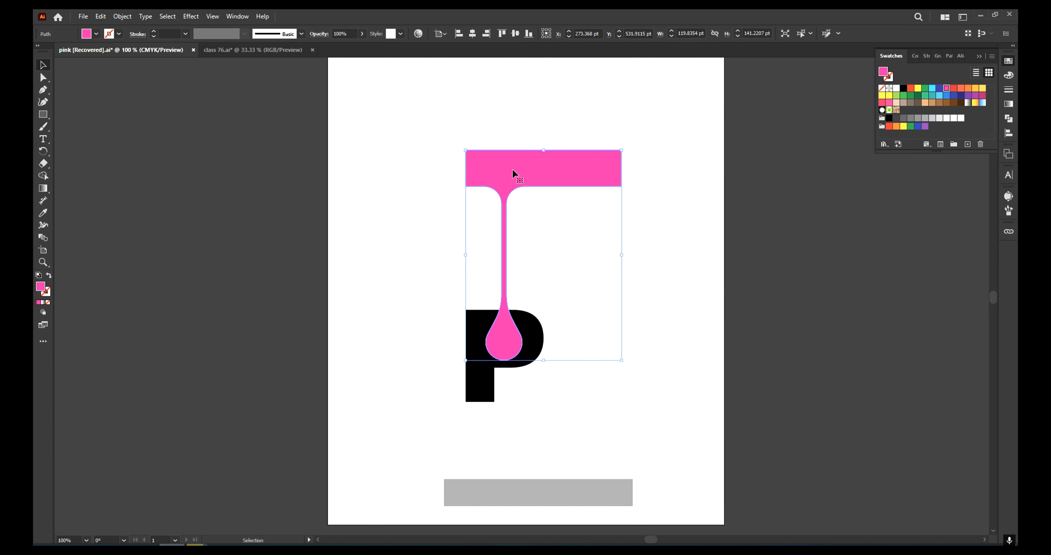
click(122, 17)
mouse_move(153, 272)
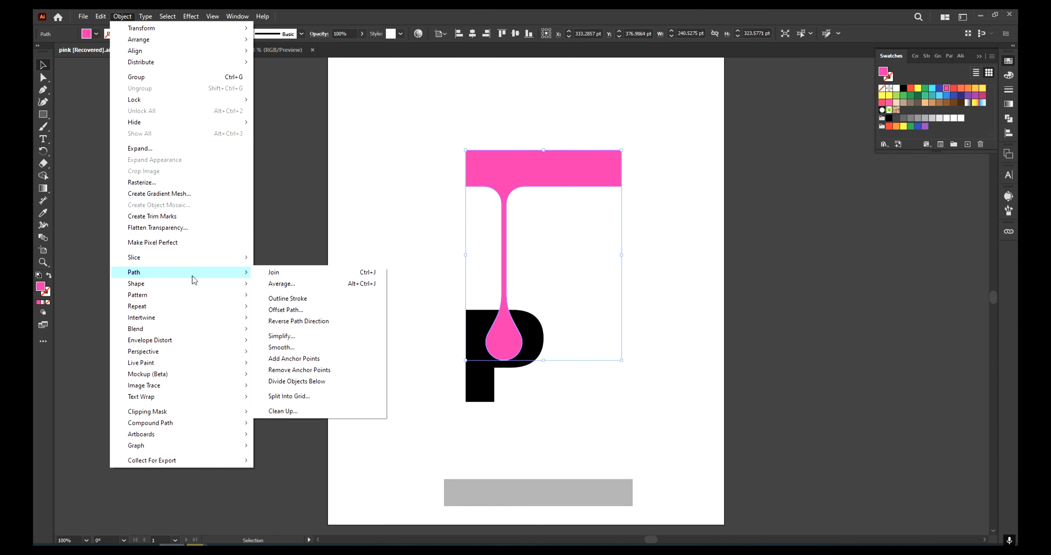
click(286, 308)
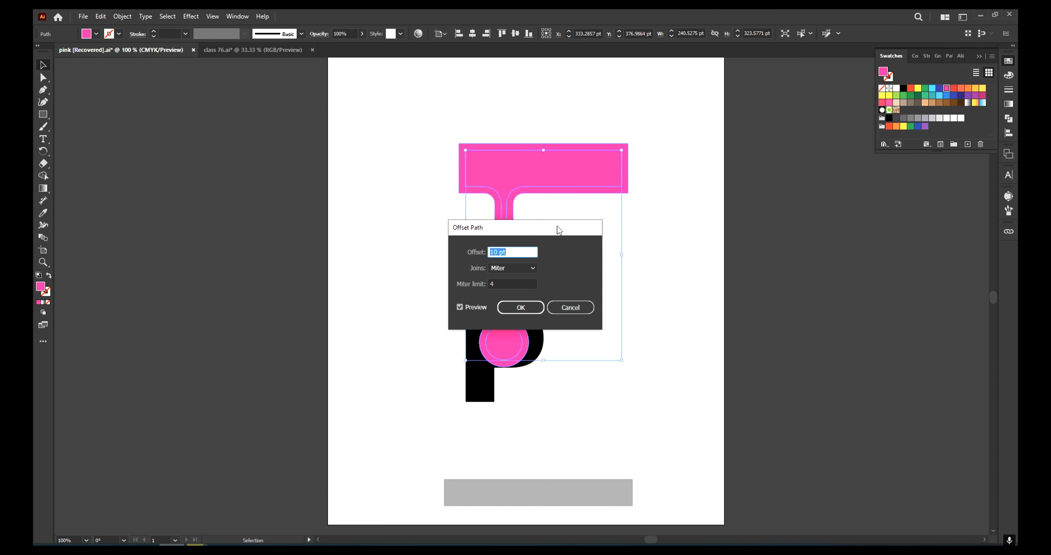
drag(556, 228, 755, 229)
scroll(705, 247, down, 2)
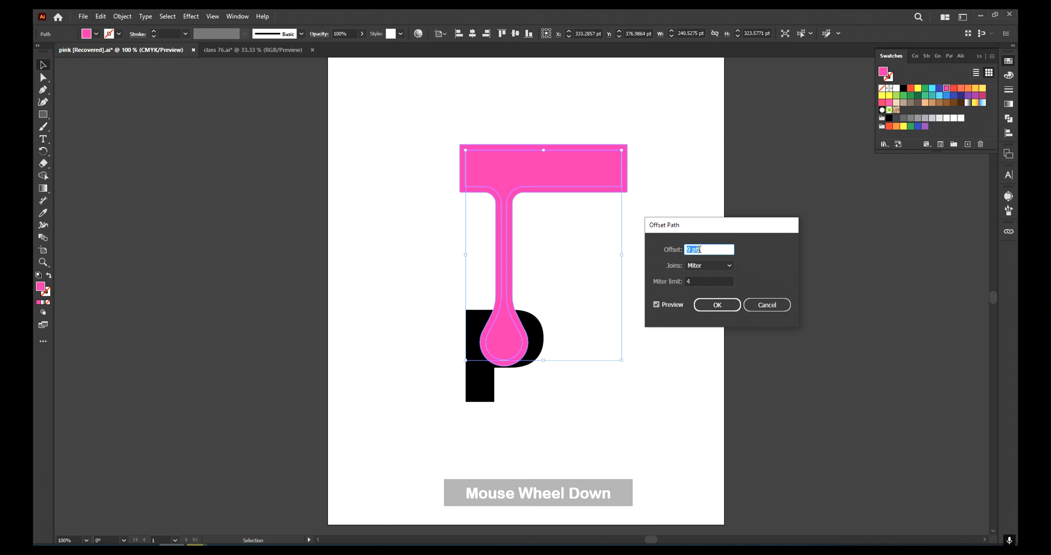
click(717, 305)
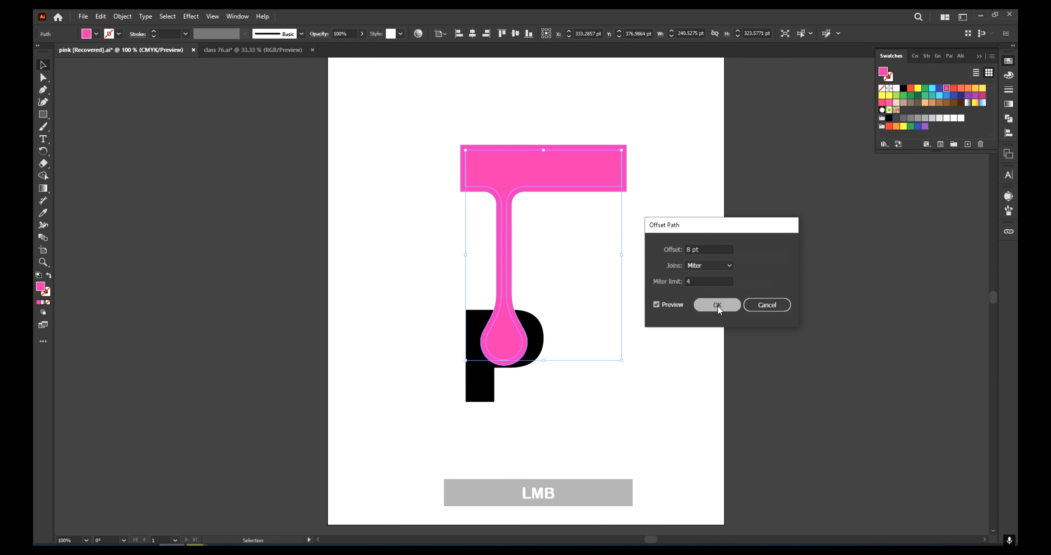
Step: Subtract the offset drip shape from the black P to leave a gap around the pink drop
shift+click(488, 394)
click(1008, 133)
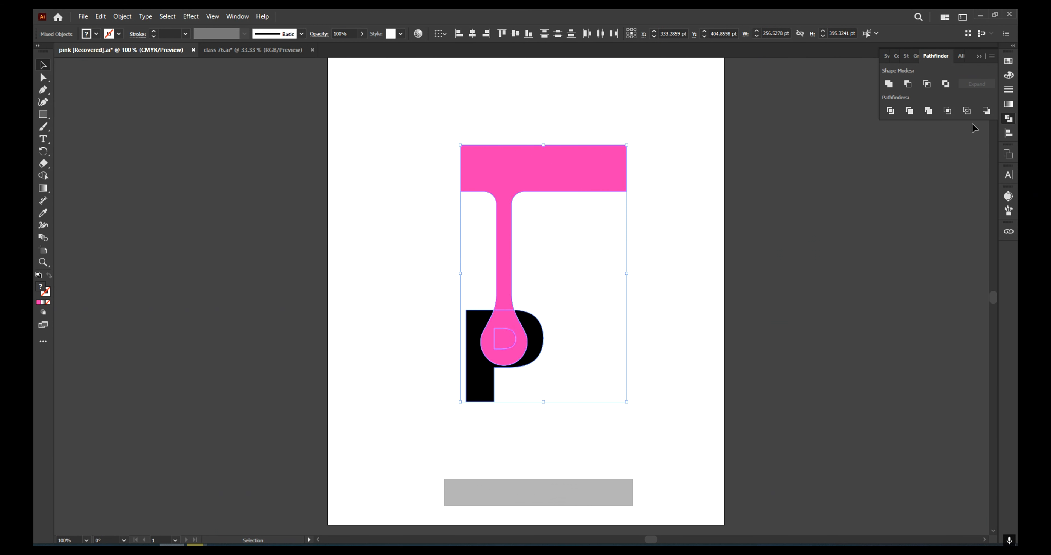
click(907, 84)
click(559, 294)
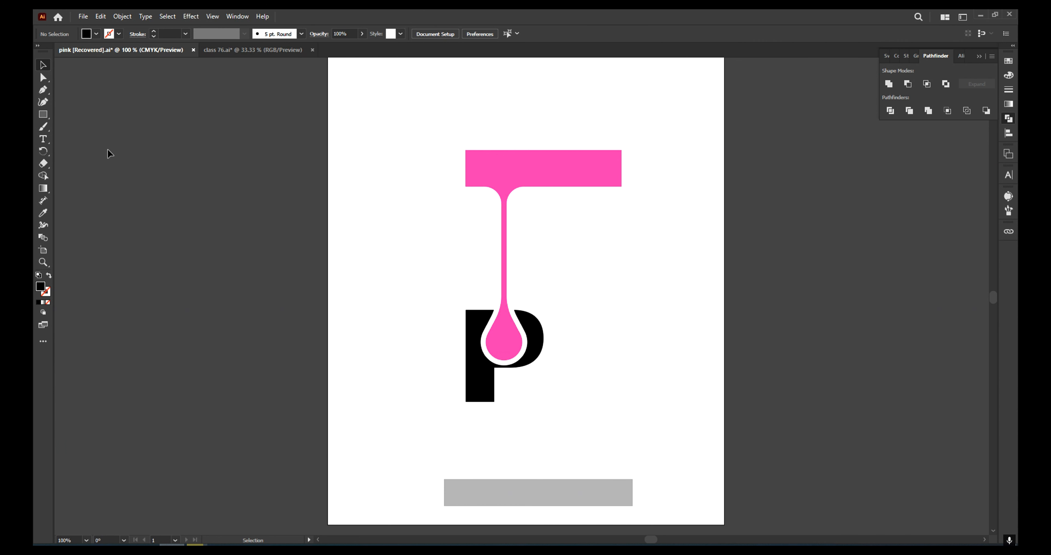
Step: Draw a horizontal line about 153 pt long across the P and the drop and give it a red stroke
click(45, 118)
click(77, 163)
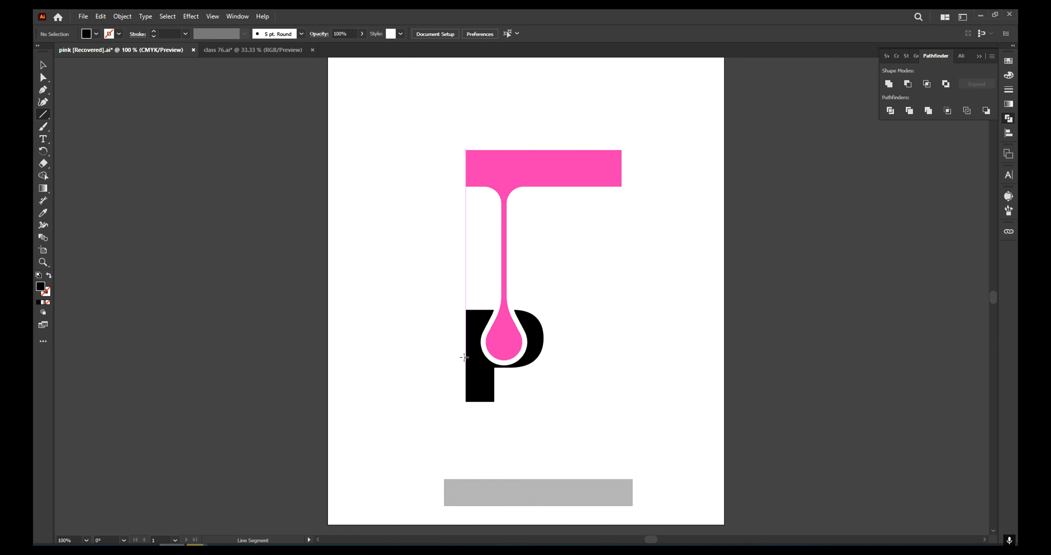
drag(456, 342, 555, 342)
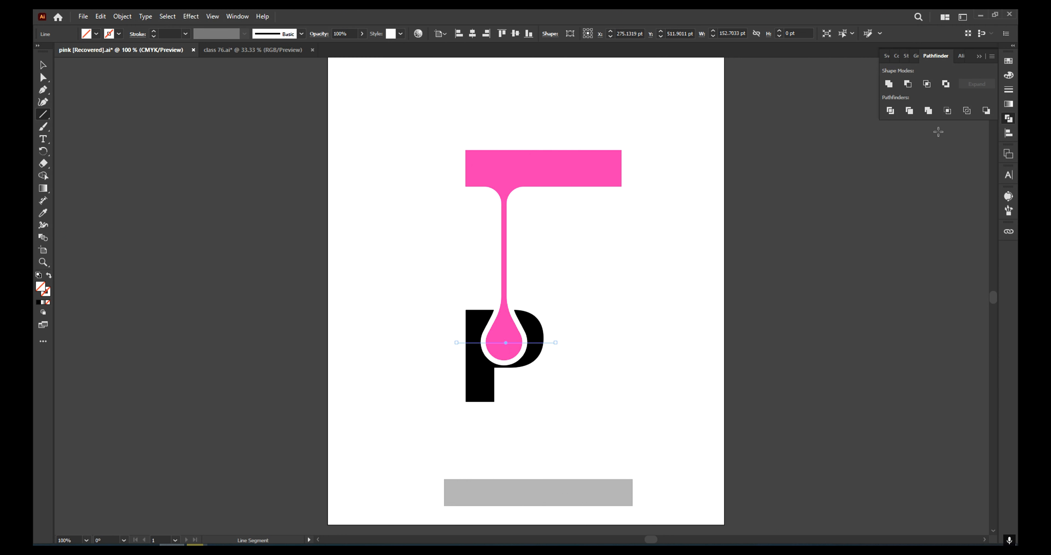
click(1008, 61)
click(911, 88)
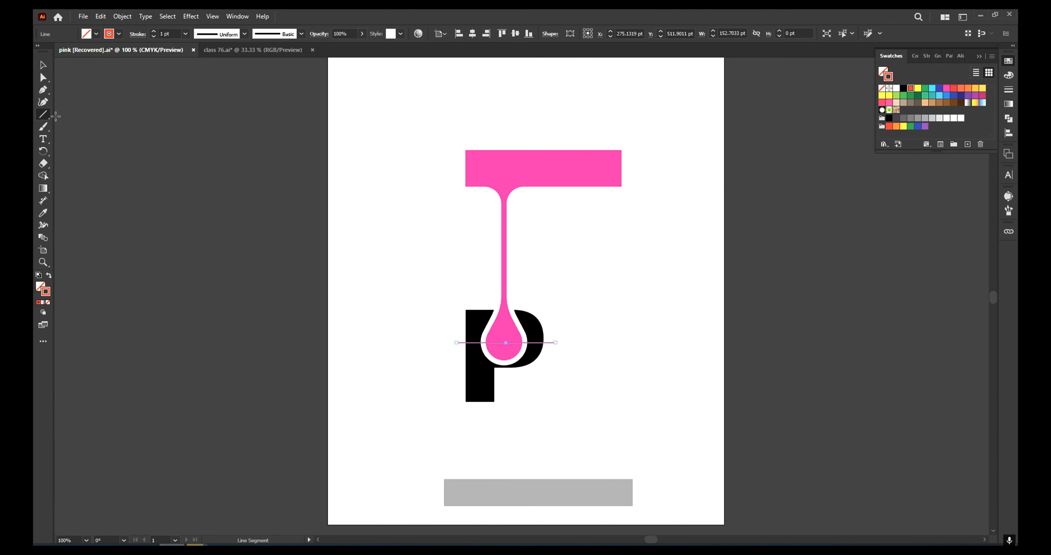
Step: Bend the red line into an S-shaped wave with the Anchor Point tool, raising its left half and lowering its right half
drag(43, 89, 102, 100)
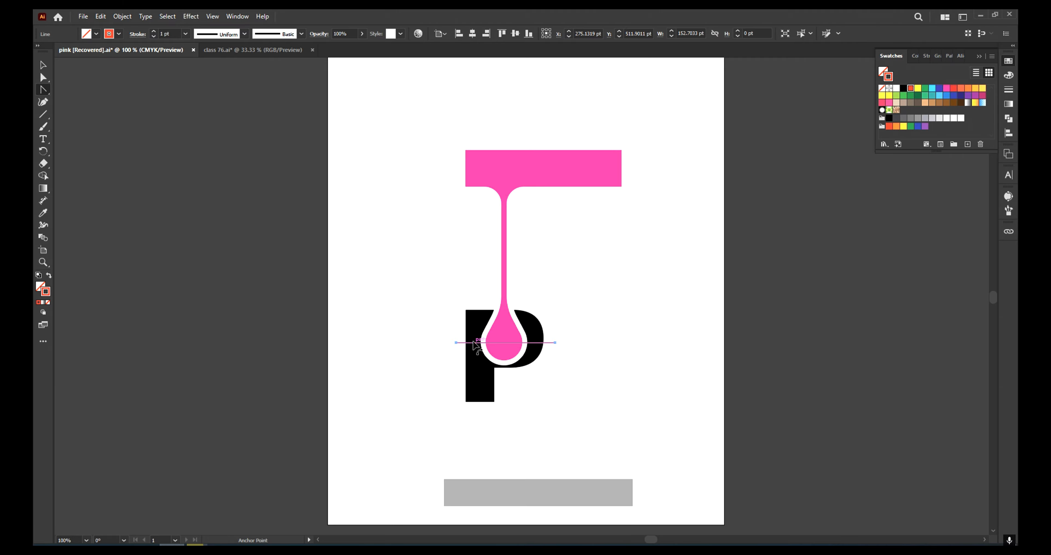
drag(475, 346, 517, 371)
drag(474, 322, 481, 310)
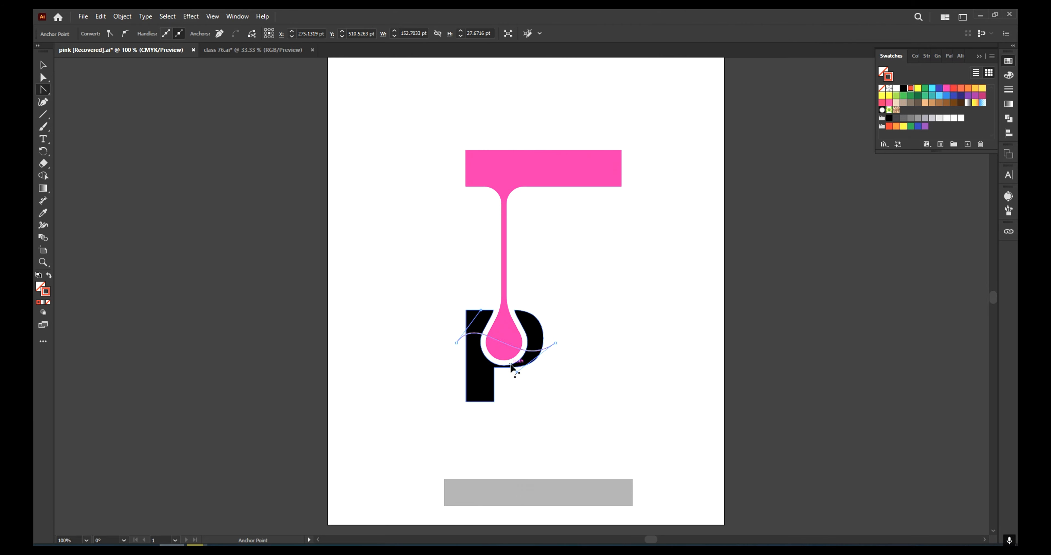
click(516, 372)
drag(516, 371, 514, 379)
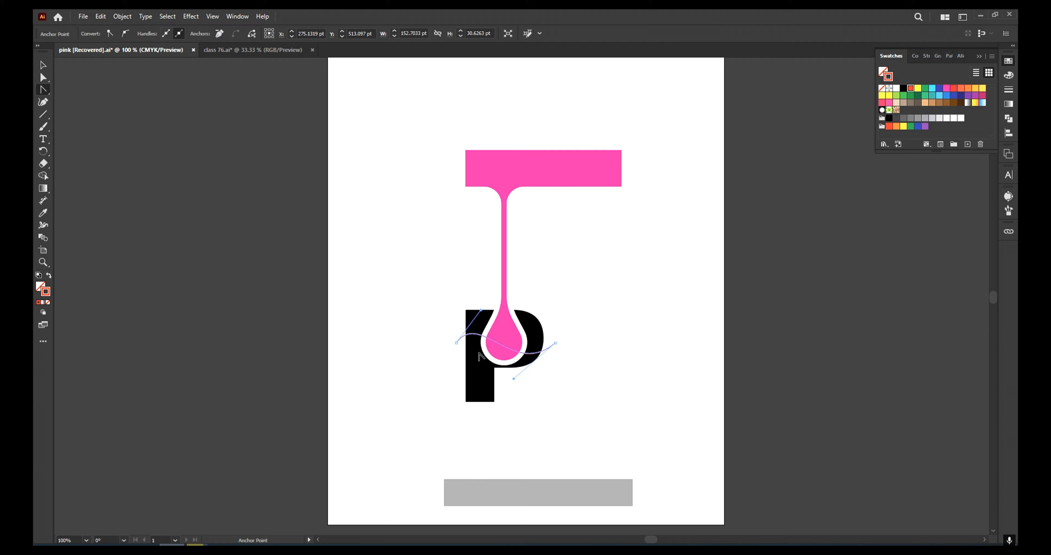
Step: Divide the black P along the wavy line, then ungroup the pieces and select the lower one
click(43, 65)
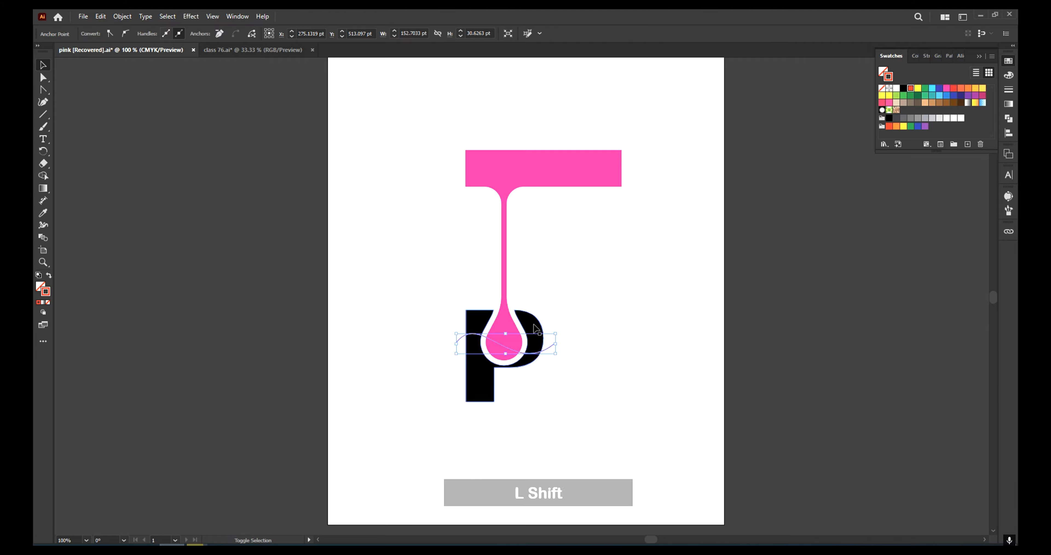
shift+click(537, 344)
click(1009, 119)
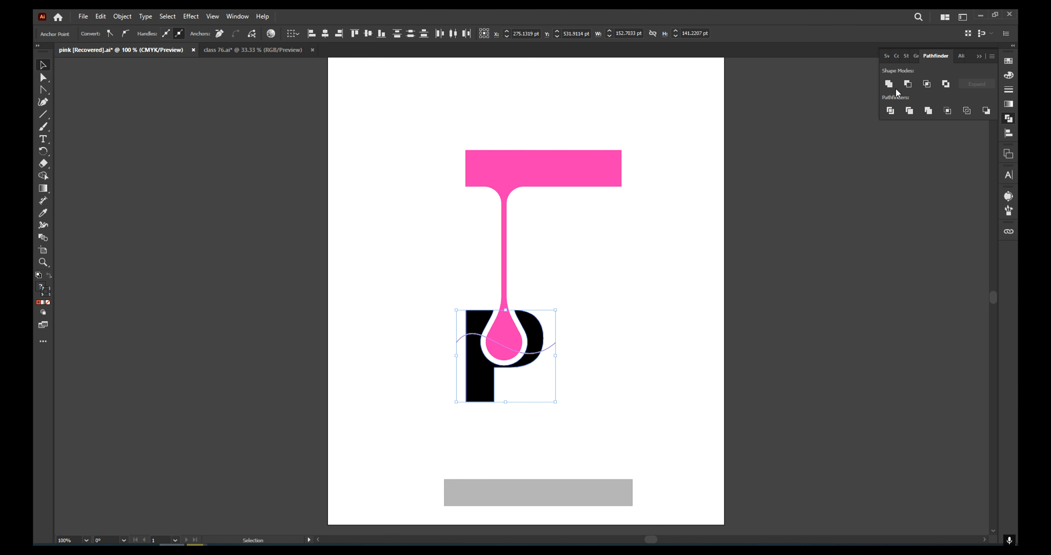
click(890, 110)
right_click(490, 379)
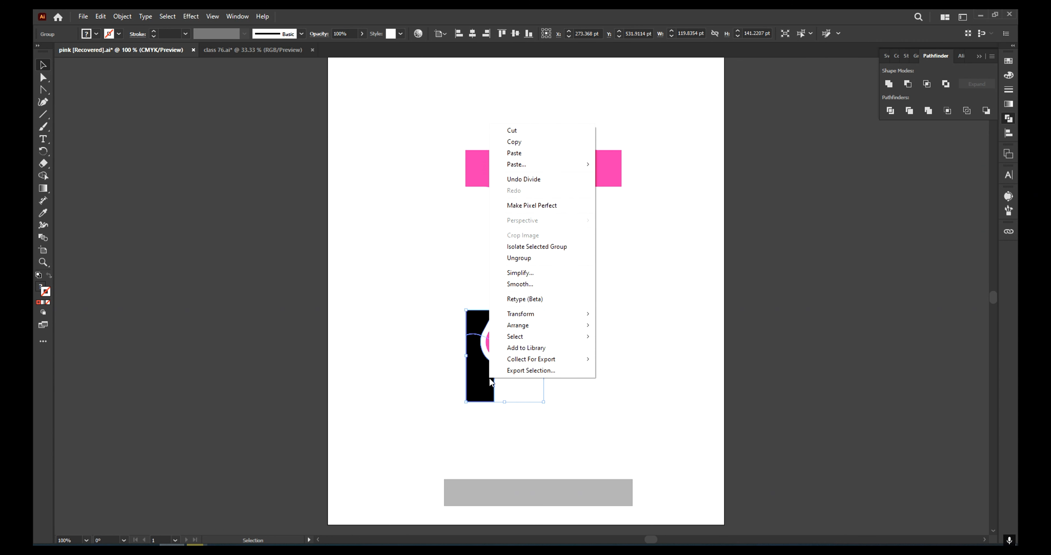
click(524, 258)
click(579, 337)
click(487, 388)
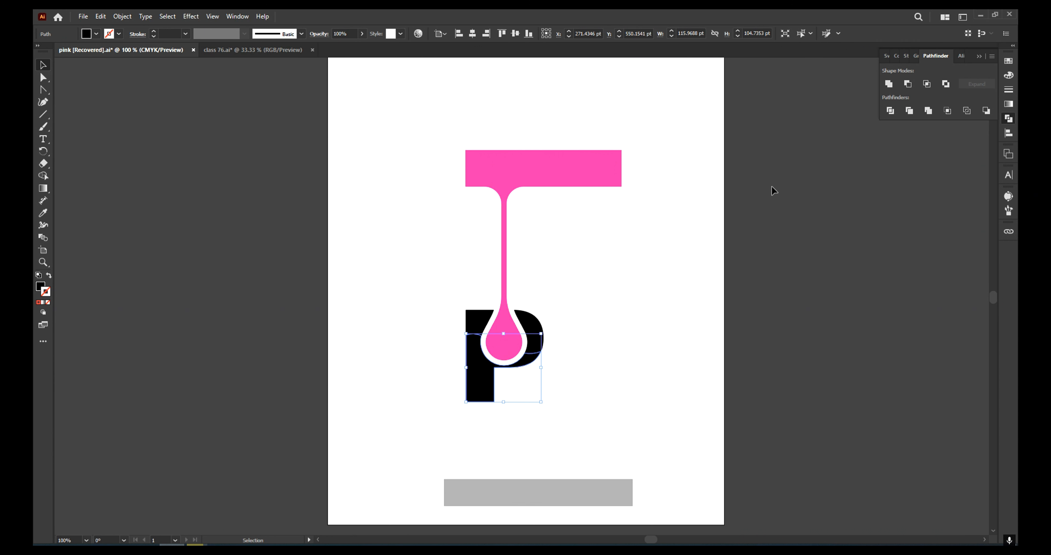
Step: Fill the selected lower piece of the P with the same pink as the drip
click(1009, 60)
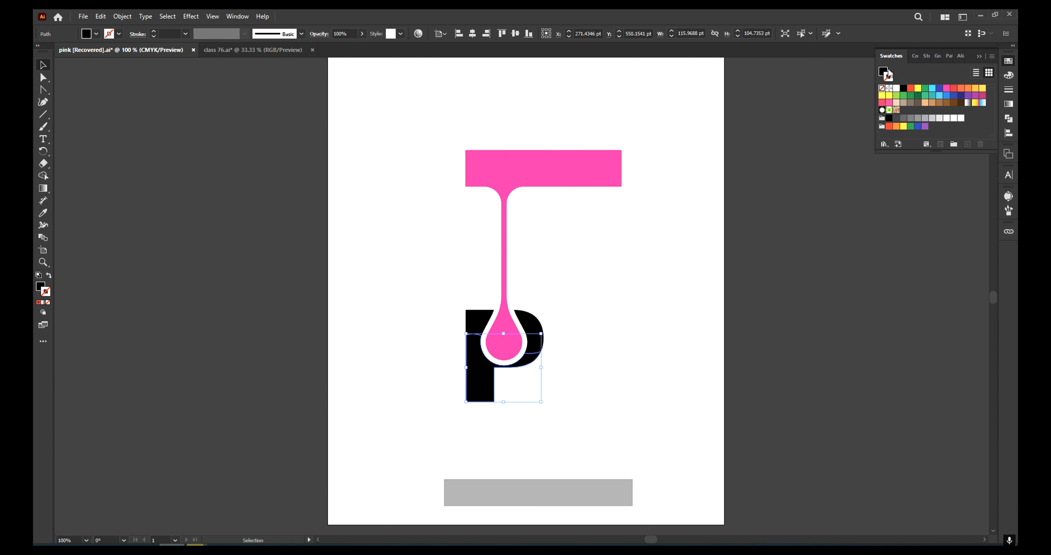
click(887, 72)
click(945, 90)
click(604, 306)
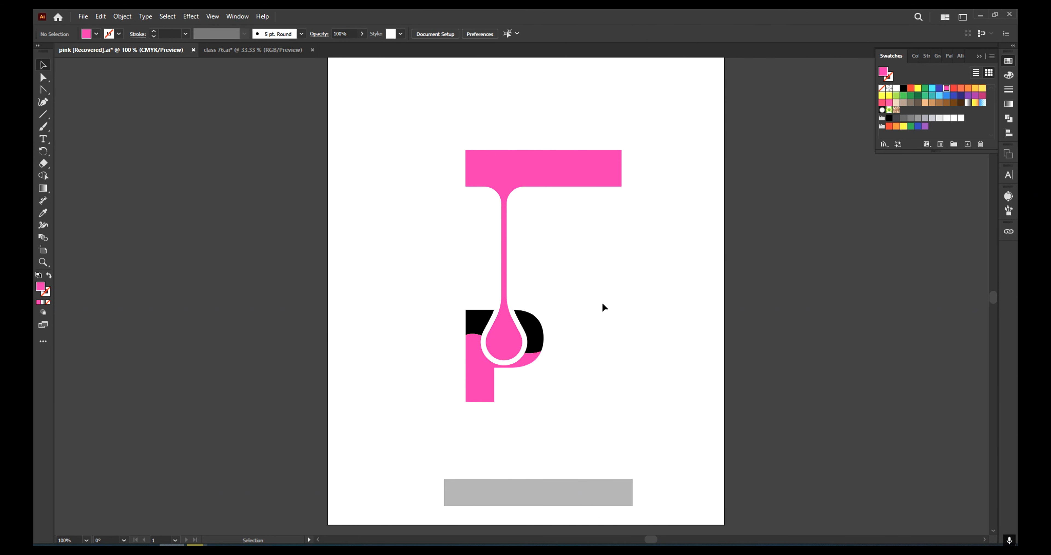
Step: Add the text "ink" in Arial Black at about 68 pt beside the foot of the P's stem
click(43, 139)
click(575, 272)
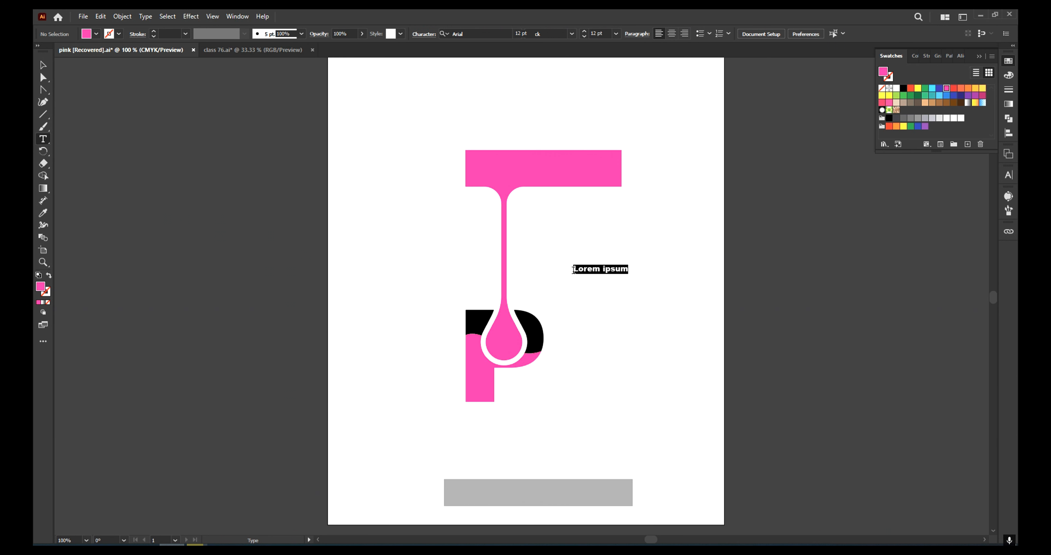
key(Caps_Lock)
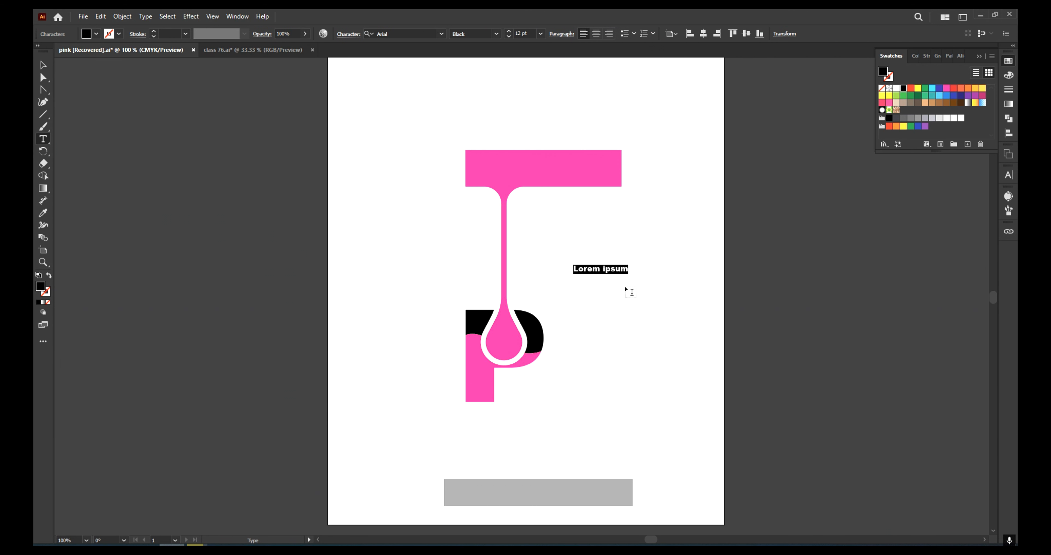
text(P)
key(BackSpace)
key(BackSpace)
key(BackSpace)
click(43, 66)
mouse_move(588, 265)
mouse_down()
mouse_move(649, 219)
mouse_move(575, 372)
mouse_move(554, 391)
mouse_up()
Step: Turn the "ink" text into an outline with no fill and a 2 pt black stroke
click(890, 78)
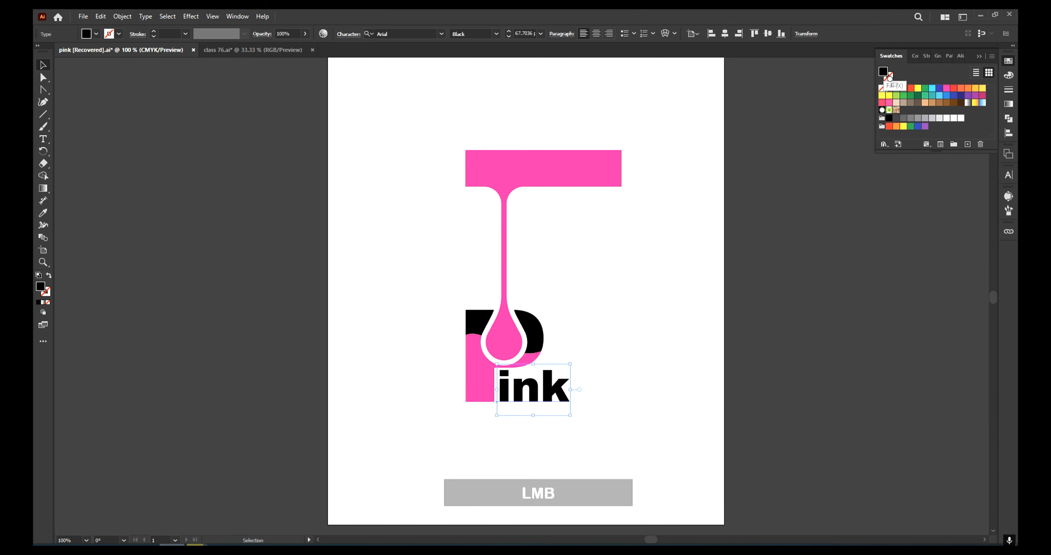
click(904, 89)
click(883, 72)
click(881, 89)
click(1008, 89)
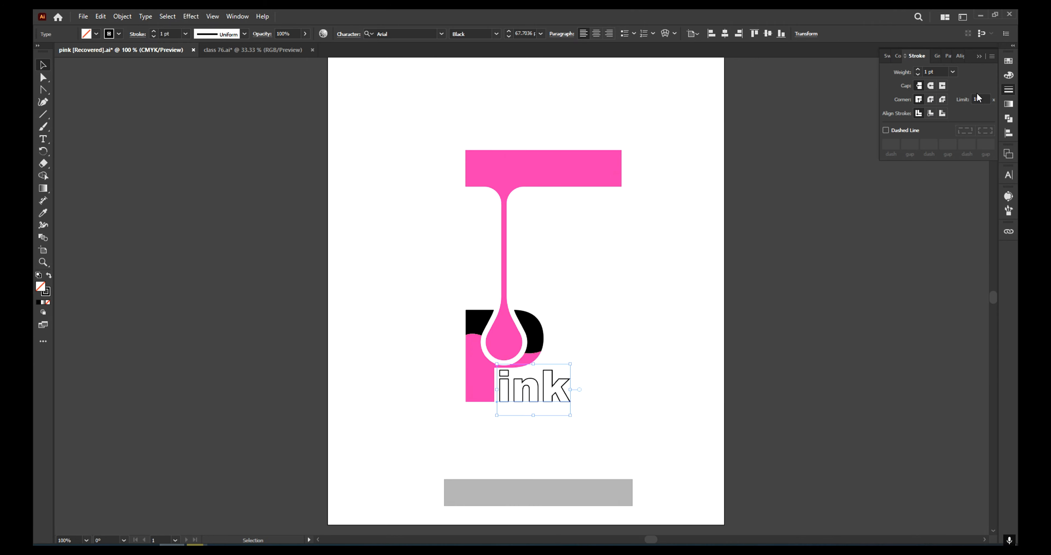
click(918, 72)
click(620, 313)
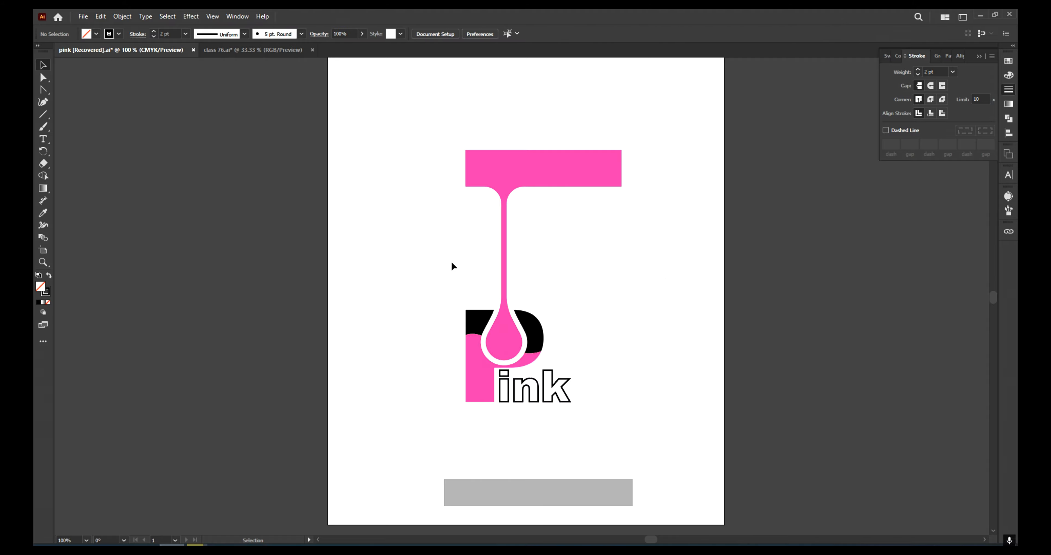
Step: Add the text "PAINT" at 12 pt and place it directly beneath "ink", aligned with its left edge
click(43, 139)
click(386, 423)
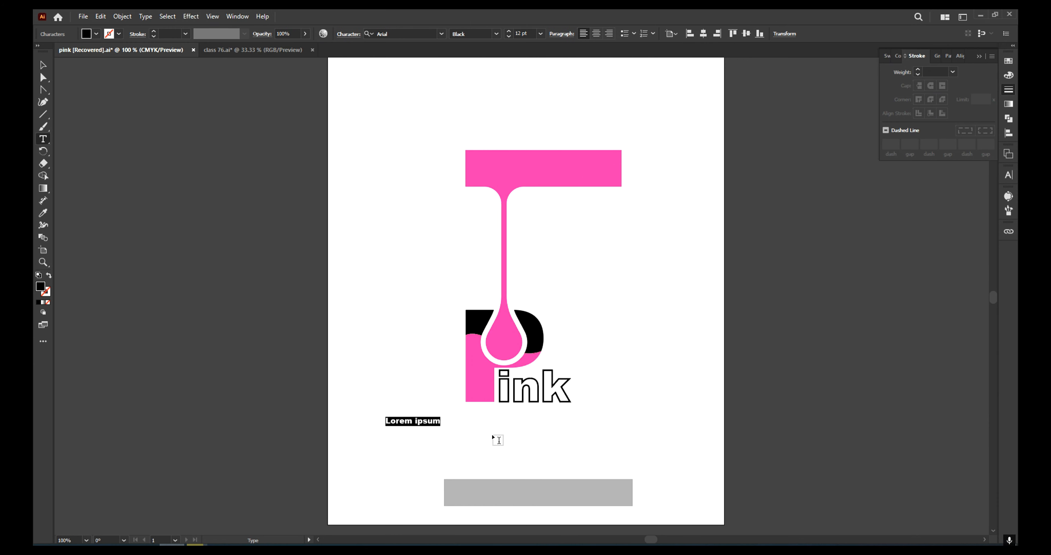
text(PAINT)
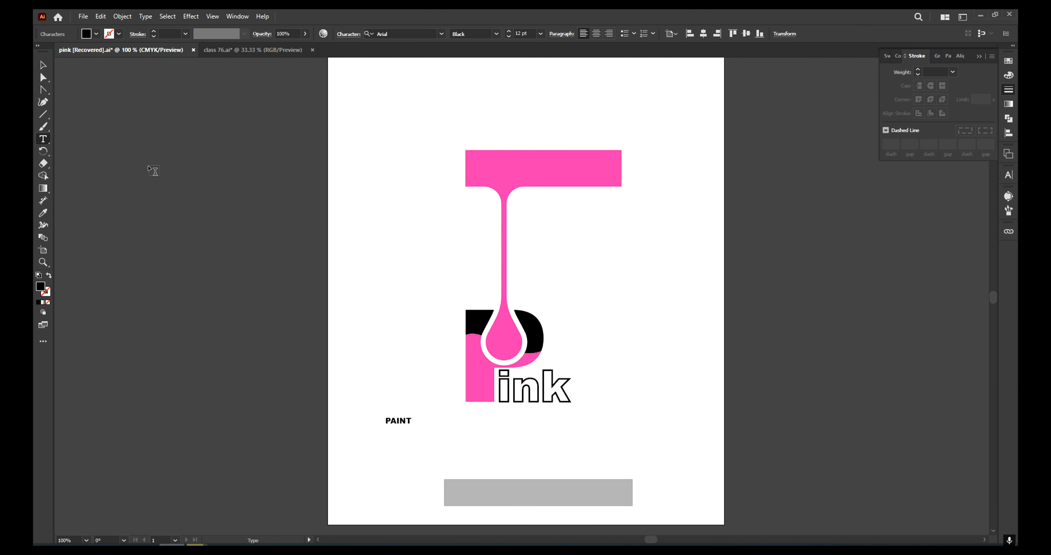
click(41, 64)
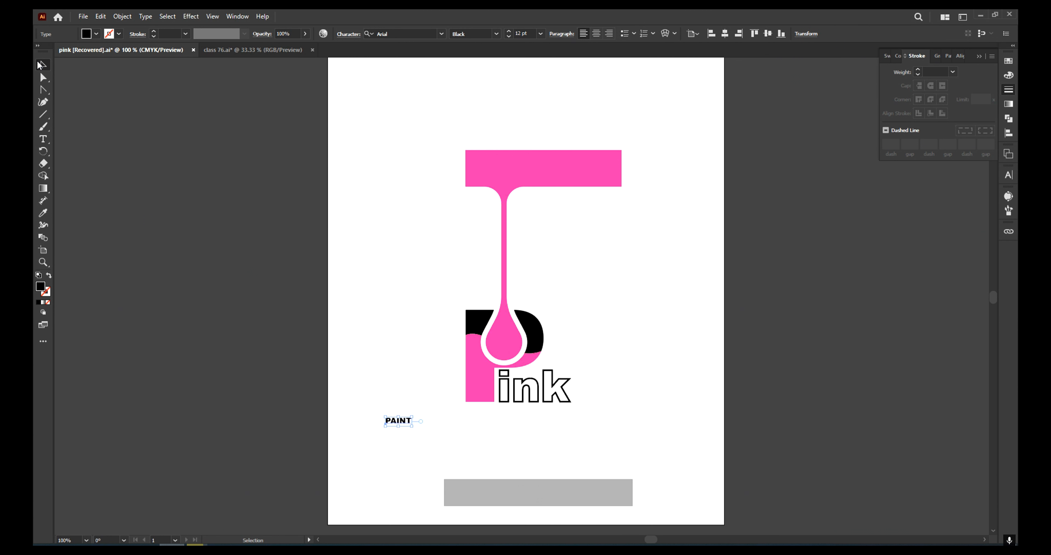
drag(397, 420, 508, 411)
Step: Set the tracking of the "PAINT" text to 1500 to spread it across the width of "ink"
click(1009, 174)
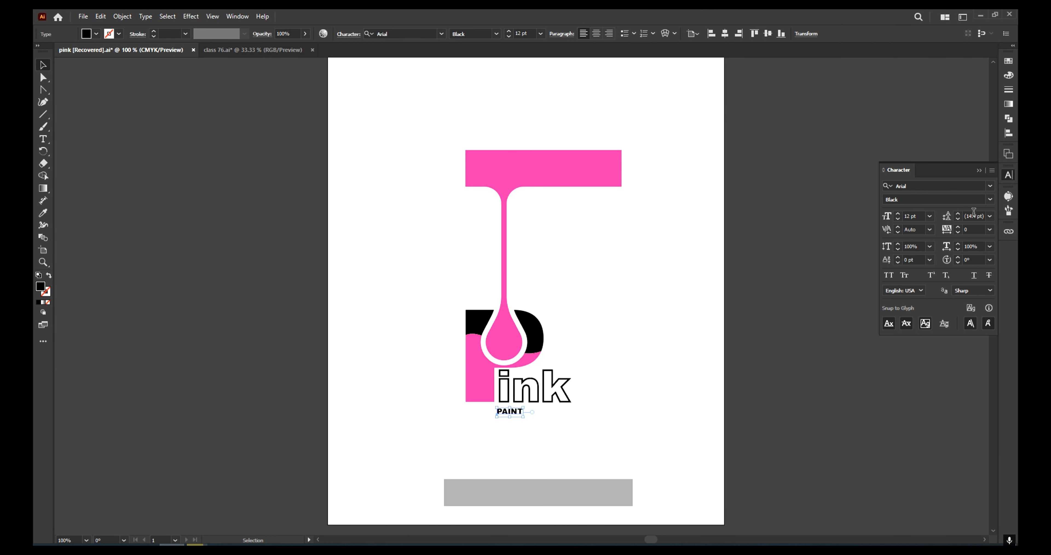
click(969, 229)
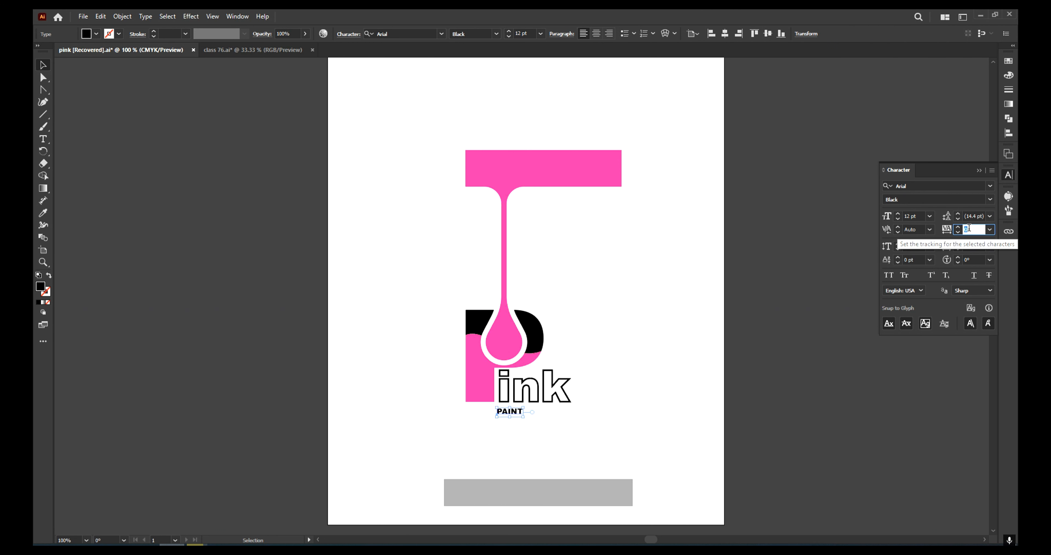
text(1500)
key(Return)
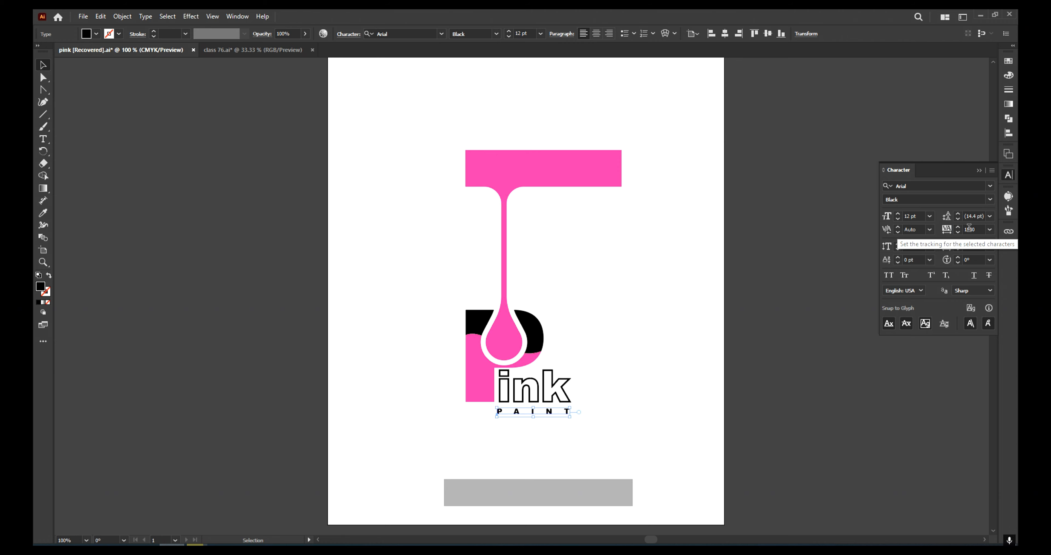
click(652, 336)
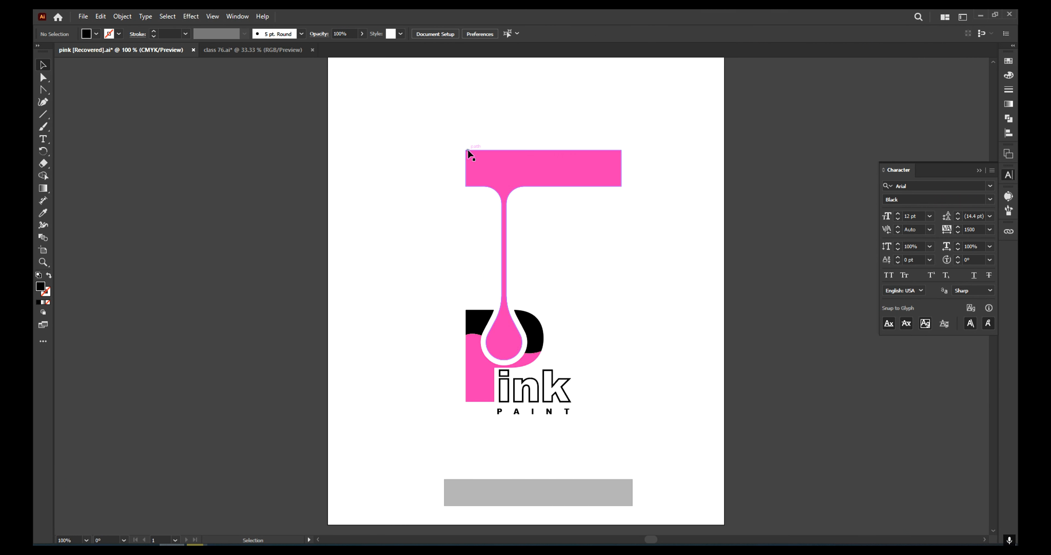
Step: Add the text "BRAND NAME" above the pink bar with its tracking set to 0
key(t)
click(455, 103)
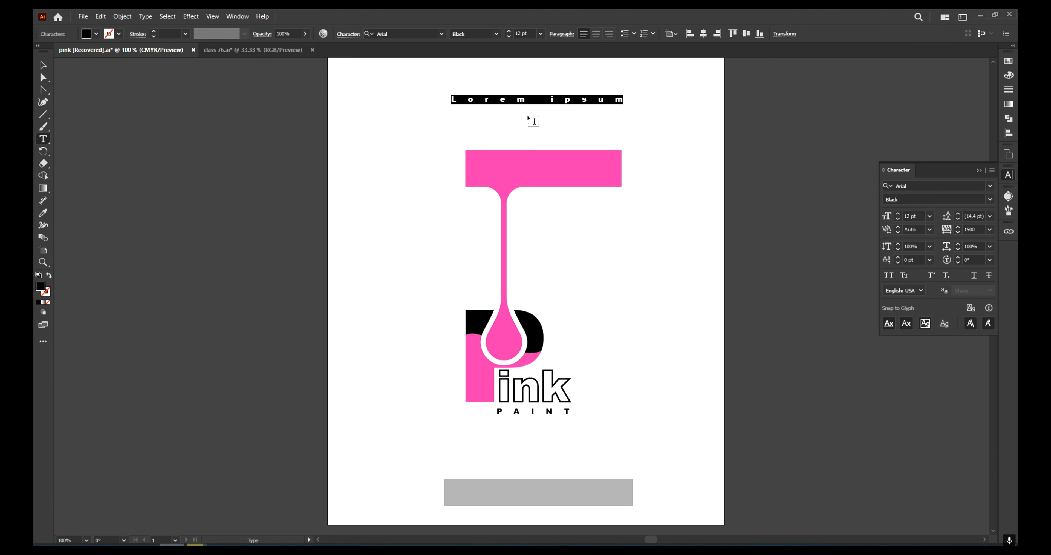
click(979, 230)
text(0)
key(Return)
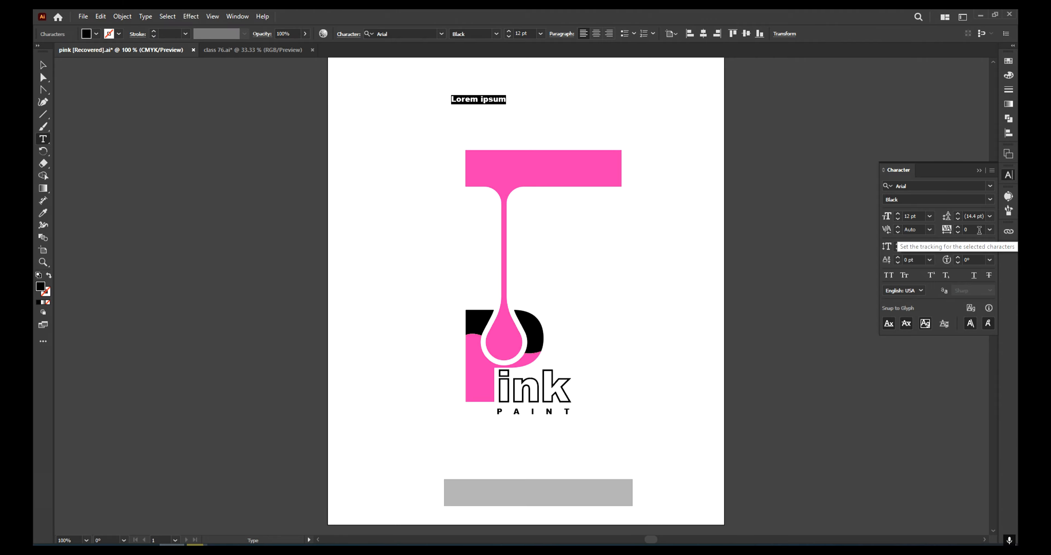
text(B)
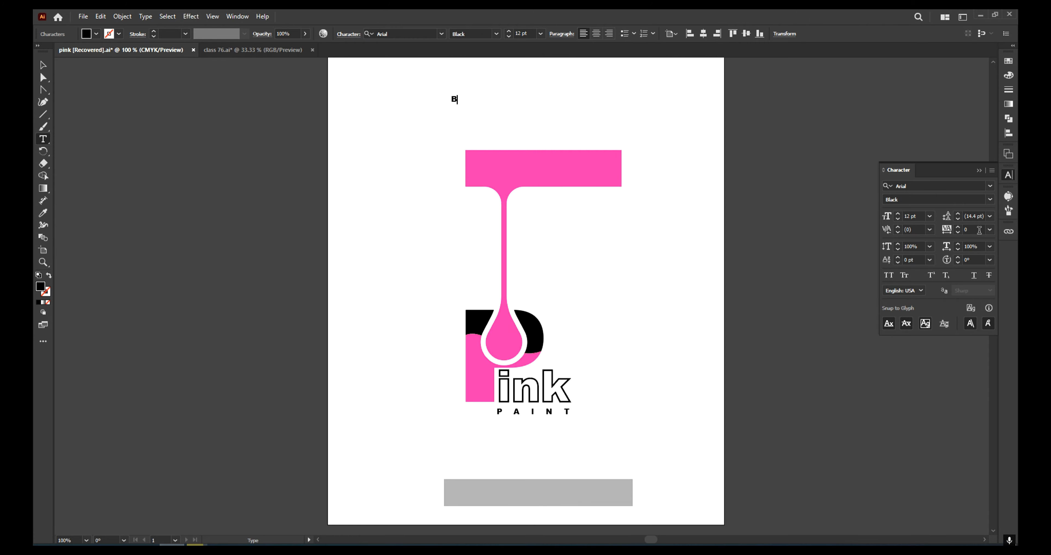
text(RAND NAME)
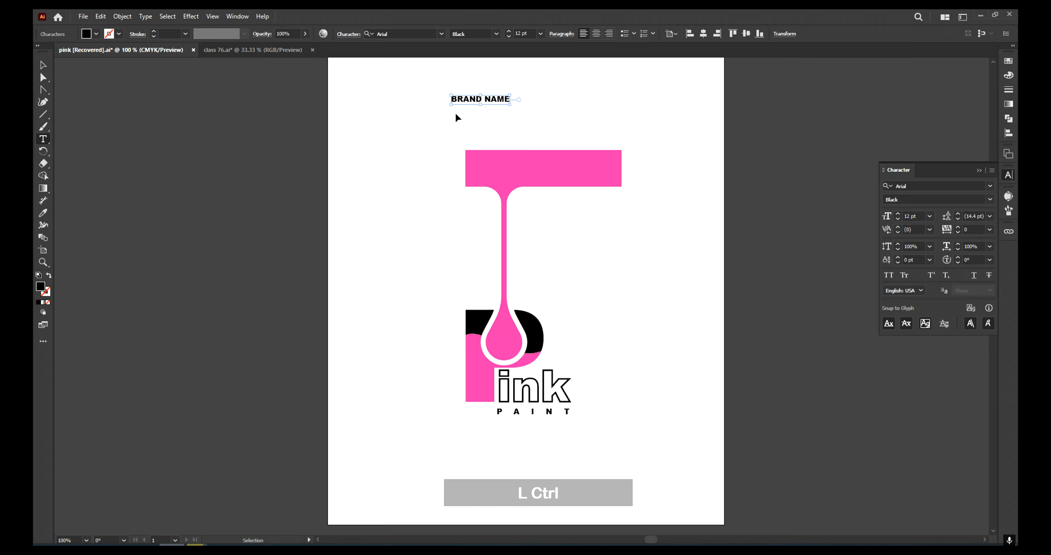
Step: Enlarge "BRAND NAME" to about 30 pt on the pink bar and fill it with white
drag(501, 102, 618, 179)
key(Escape)
key(i)
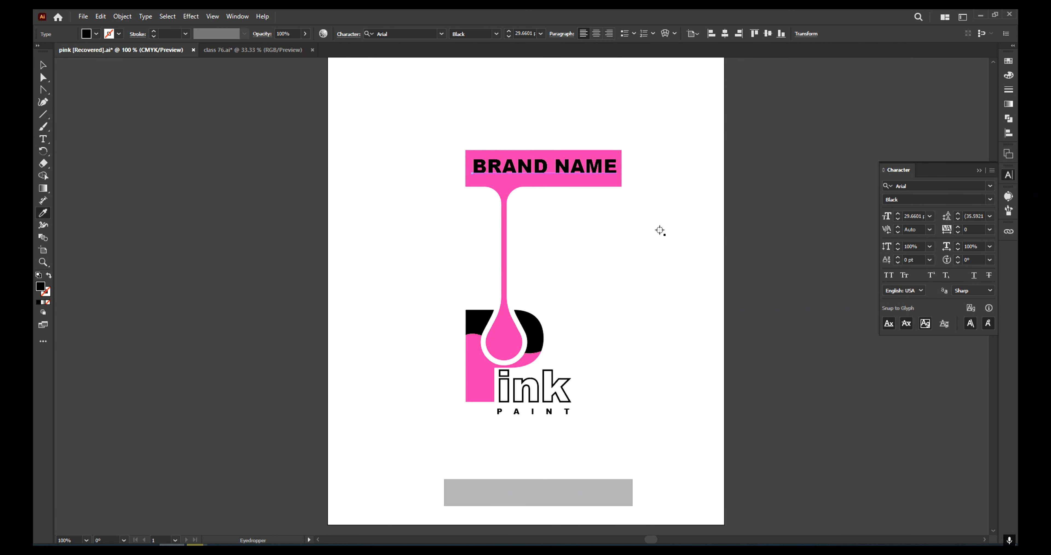
click(1008, 60)
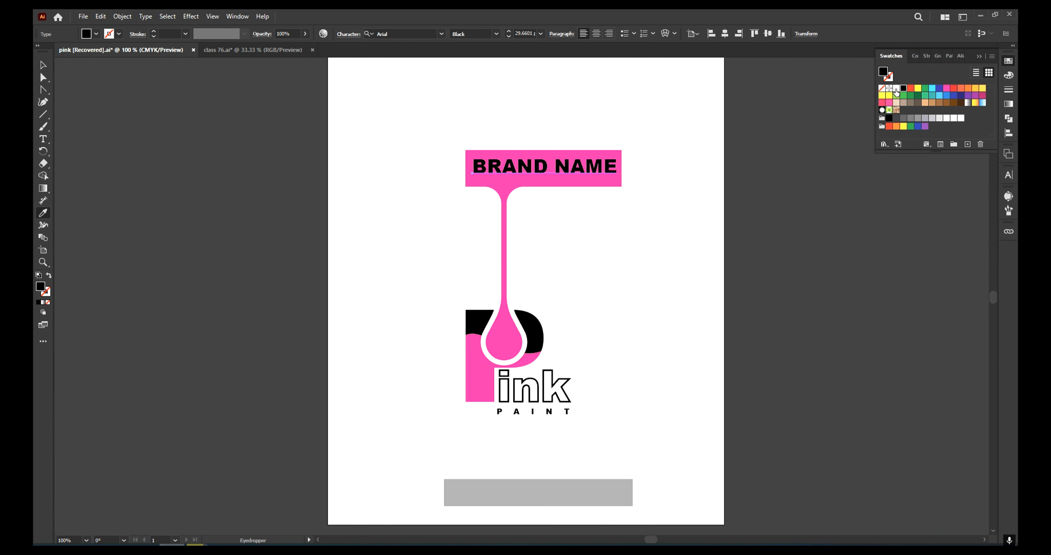
click(896, 89)
ctrl+click(633, 115)
key(v)
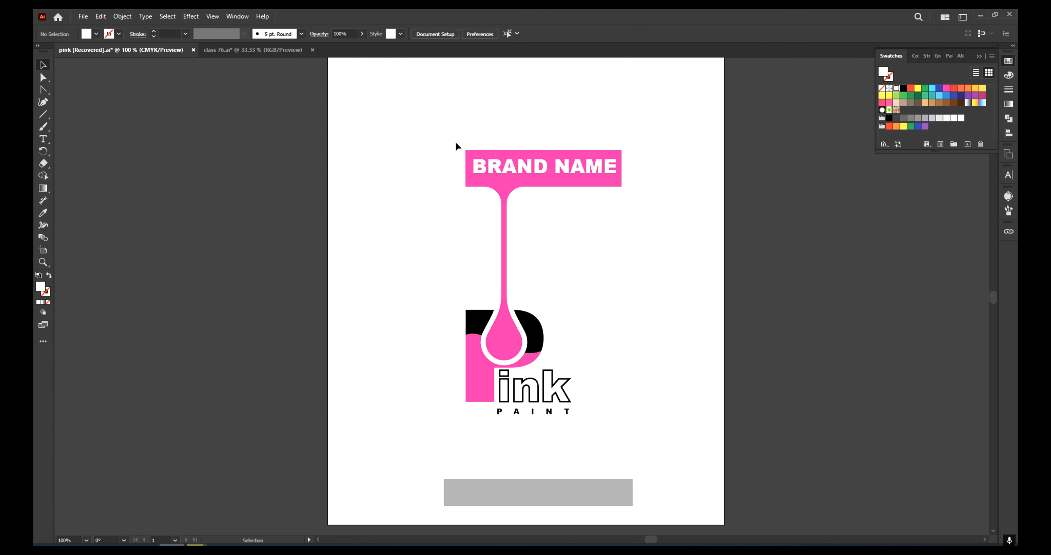
Step: Extend the pink bar's left end to make the bar about 299 pt wide, and recentre "BRAND NAME" on it
key(a)
click(466, 179)
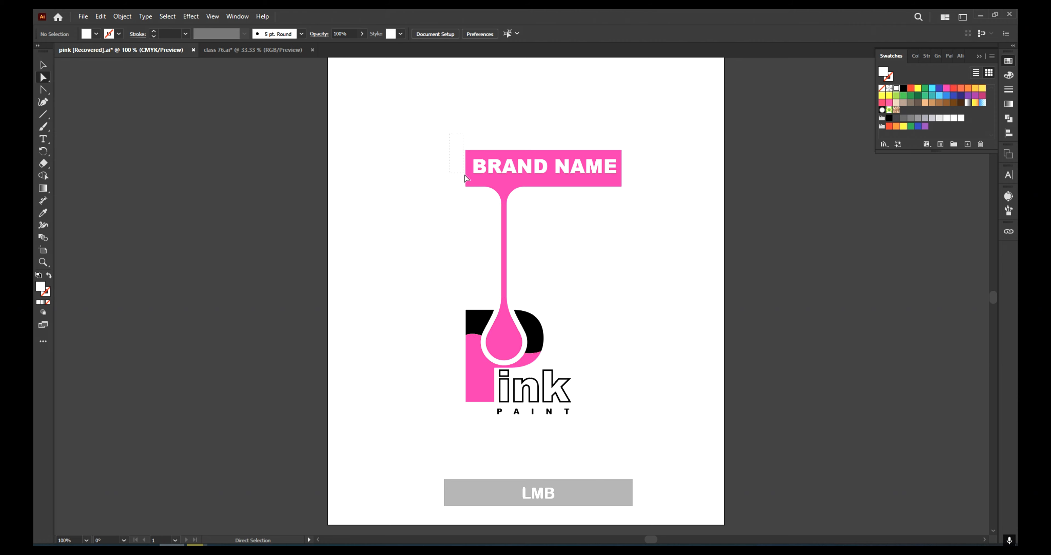
drag(454, 149, 427, 186)
key(v)
click(443, 127)
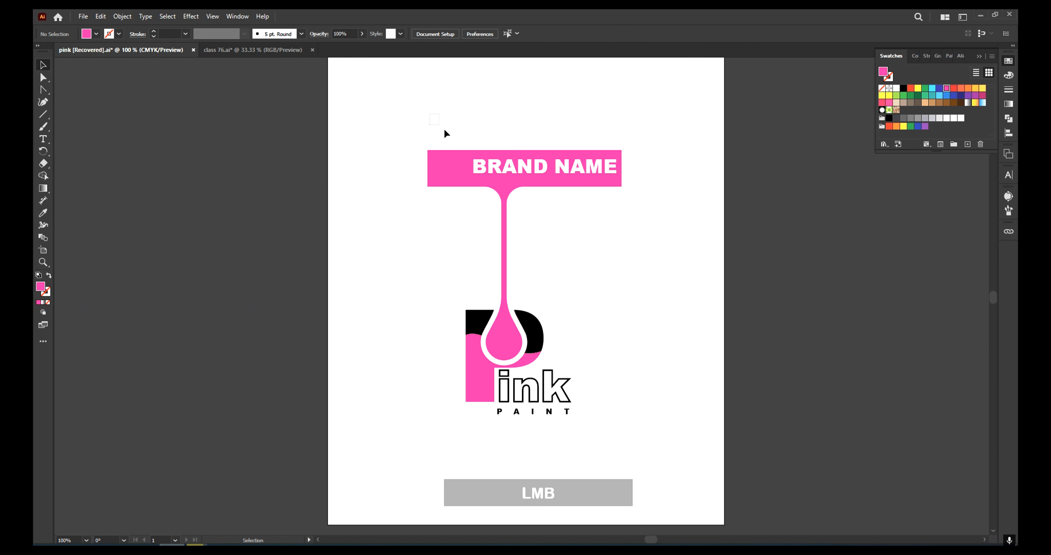
drag(601, 162, 573, 173)
key(ctrl+z)
Step: Select and copy the whole label artwork, and switch to Photoshop
drag(416, 118, 446, 148)
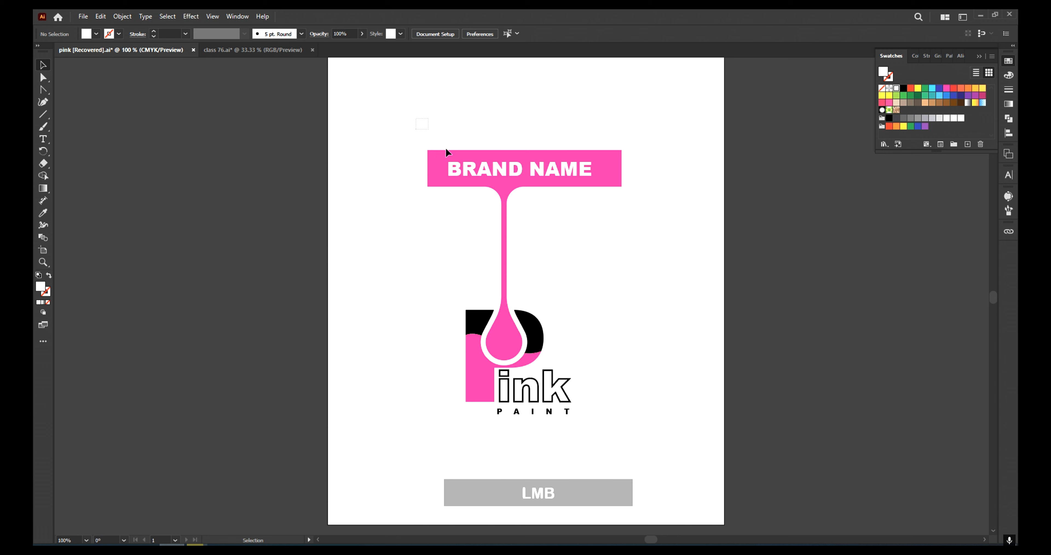
drag(652, 439, 651, 434)
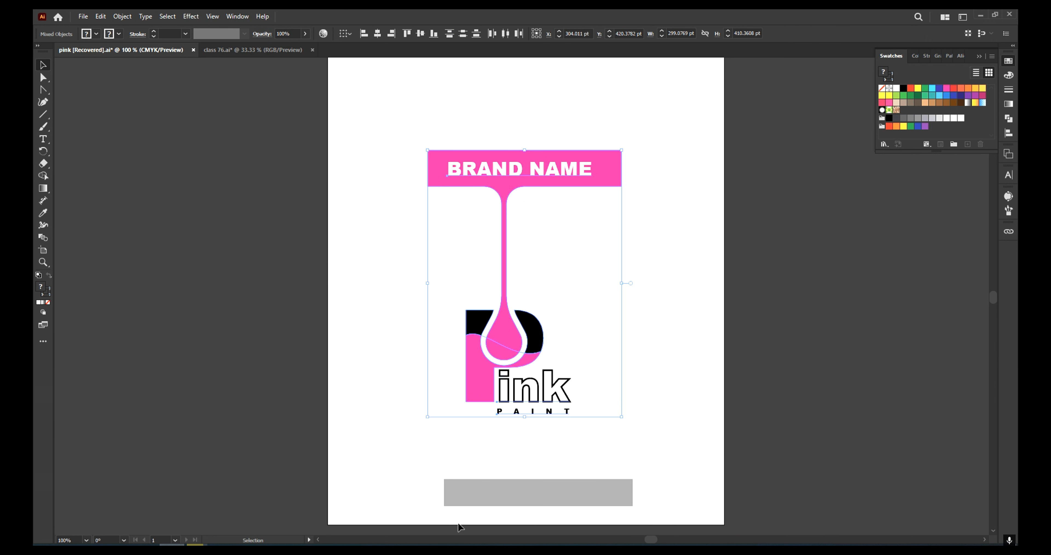
key(alt+Tab)
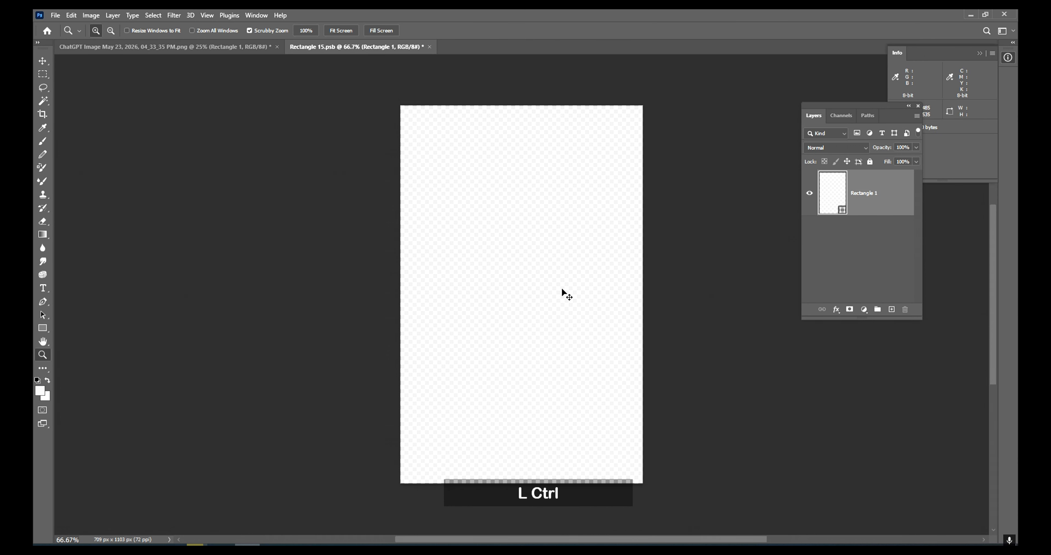
Step: Close Rectangle 15.psb without saving, and reopen the contents of the Rectangle 1 smart object from the paint can mockup
key(ctrl+w)
click(523, 213)
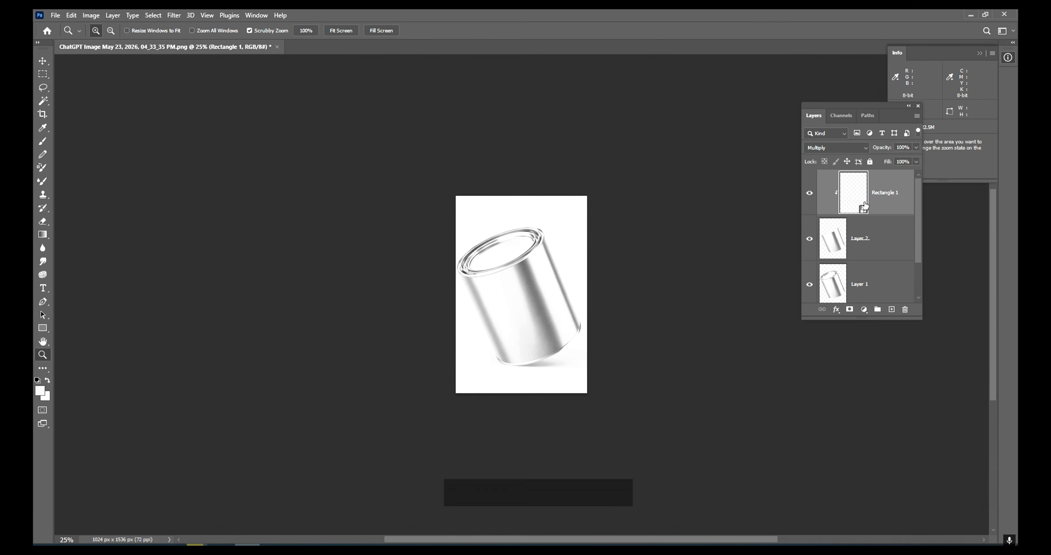
double_click(864, 205)
Step: Paste the label artwork as pixels and position it within the smart object's canvas
key(ctrl+v)
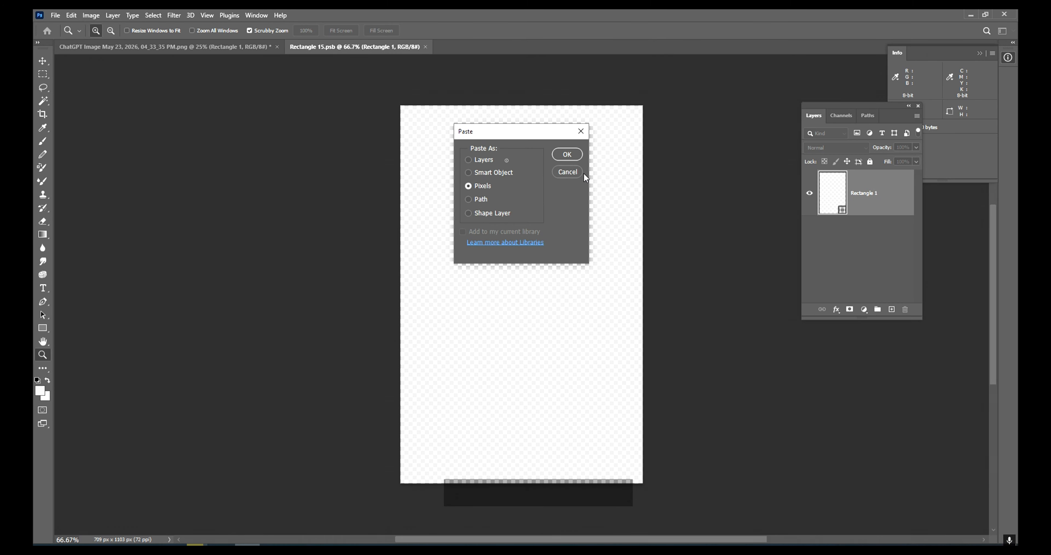
click(567, 154)
mouse_move(579, 223)
mouse_down()
mouse_move(632, 153)
mouse_move(595, 179)
mouse_up()
double_click(595, 180)
Step: Save and close the smart object to apply the label to the paint can, and inspect the can up close
key(ctrl+w)
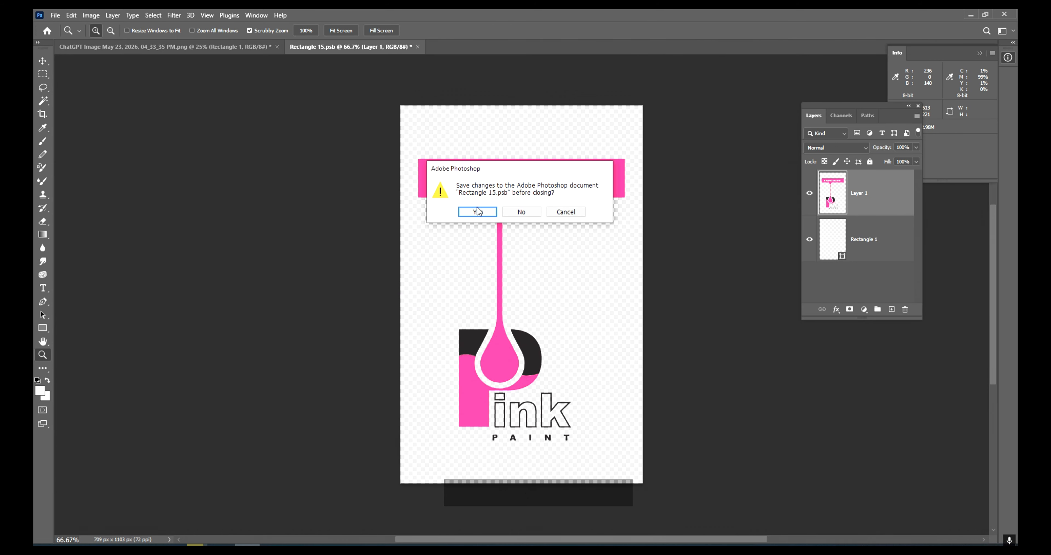
click(479, 210)
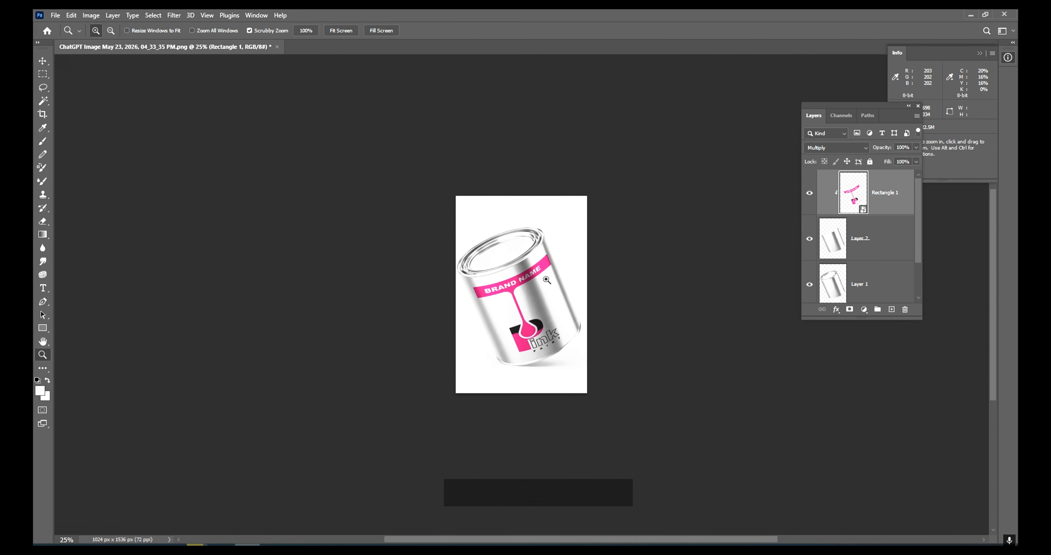
click(546, 286)
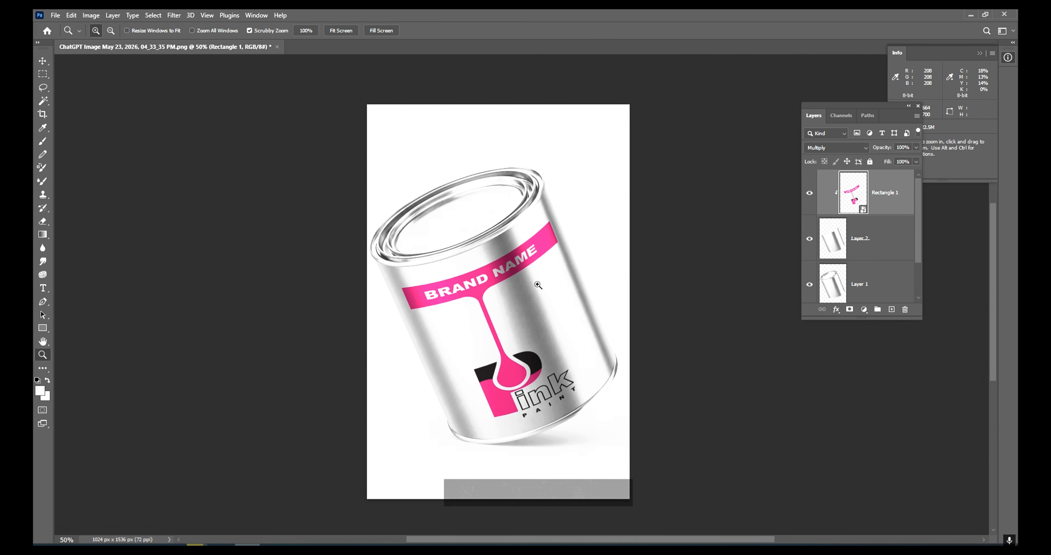